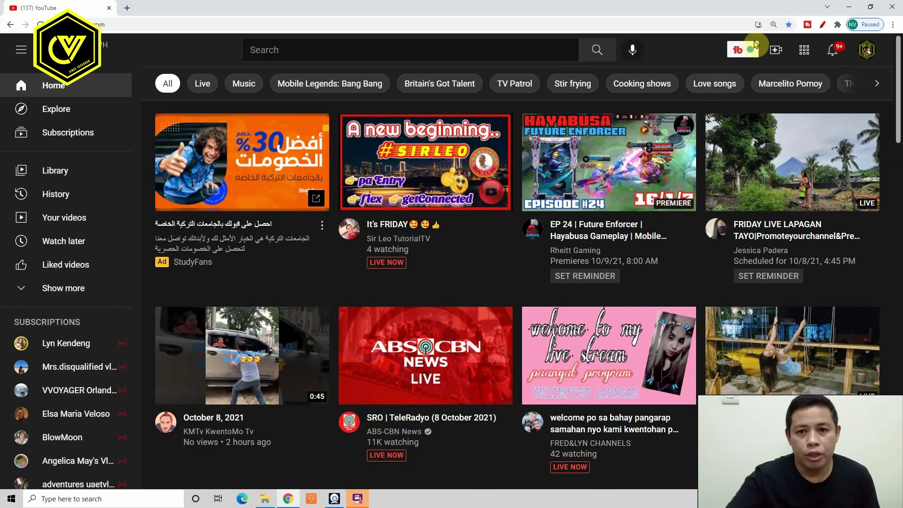
{"action": "left_click", "coordinate": [776, 57]}
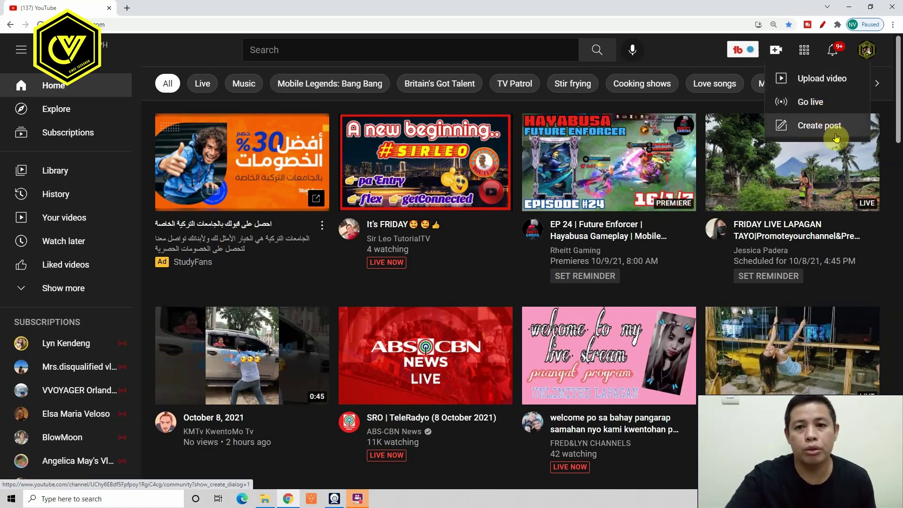
{"action": "left_click", "coordinate": [822, 79]}
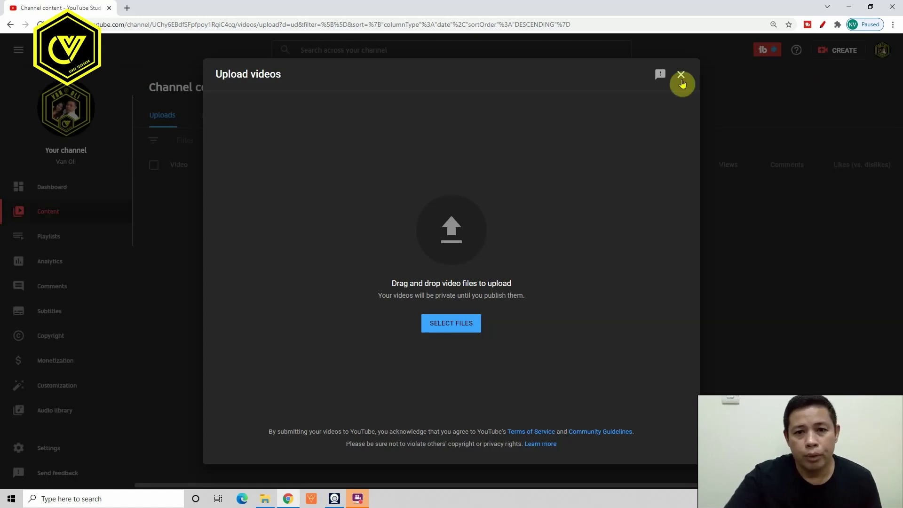
{"action": "left_click", "coordinate": [11, 25]}
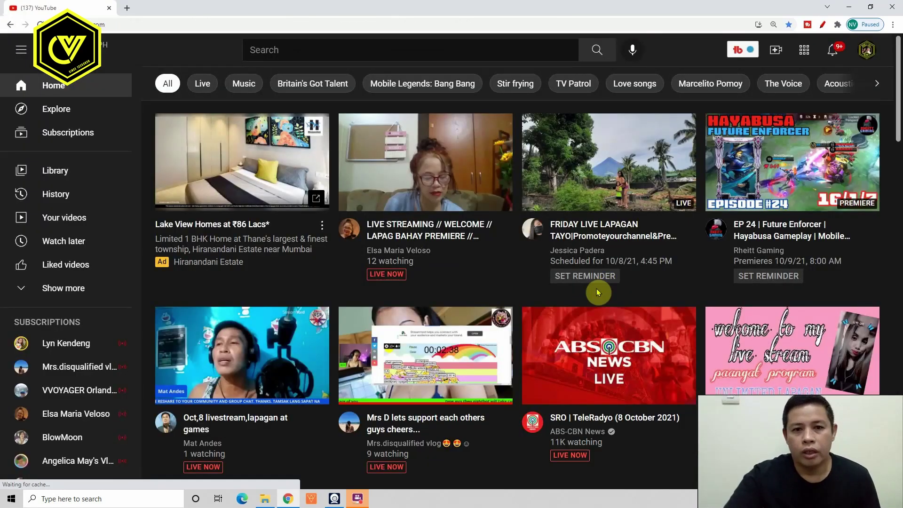
- Open the channel's YouTube Studio dashboard and check the options for creating content
{"action": "left_click", "coordinate": [867, 54]}
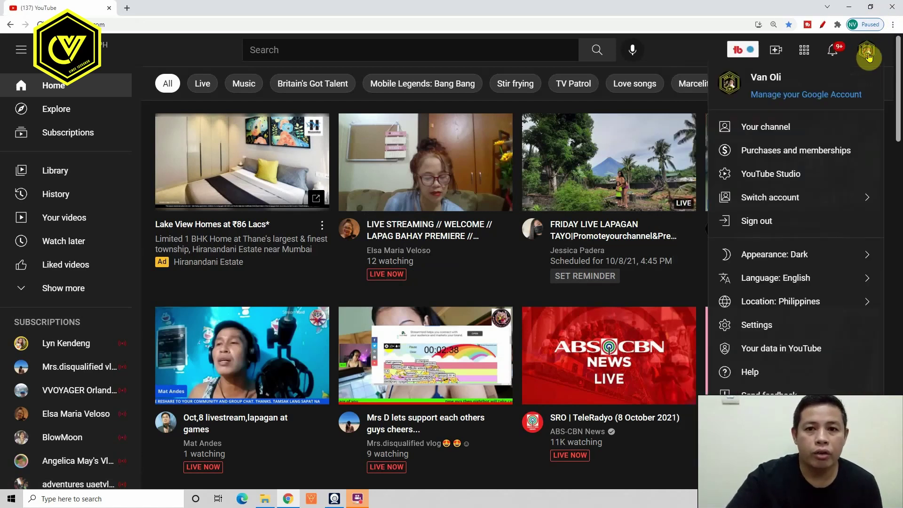
{"action": "left_click", "coordinate": [779, 185]}
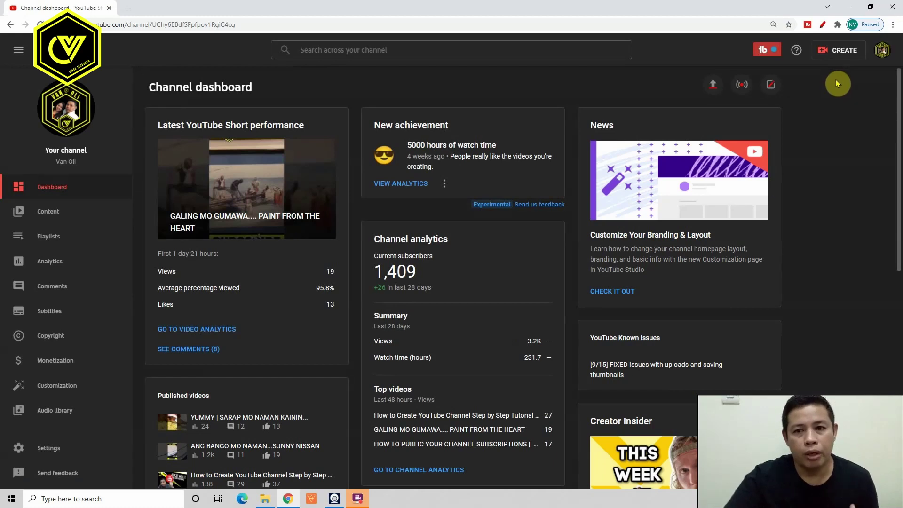
{"action": "left_click", "coordinate": [833, 53]}
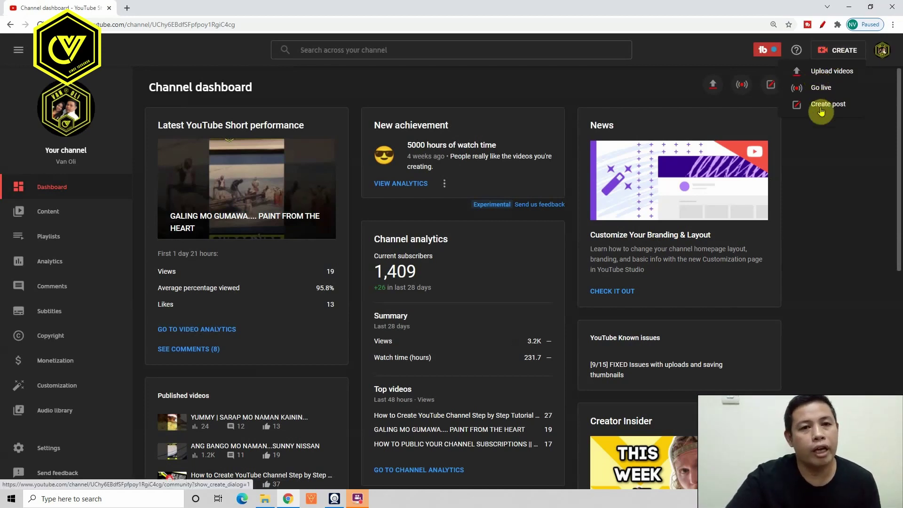
{"action": "left_click", "coordinate": [689, 96]}
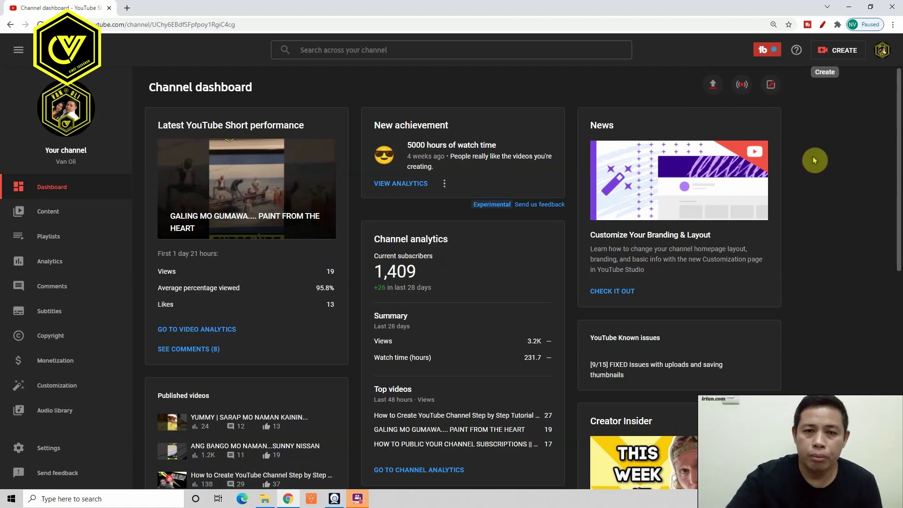
- Upload the IMG_6939 file from the Shorts Video folder as a new video
{"action": "left_click", "coordinate": [713, 86]}
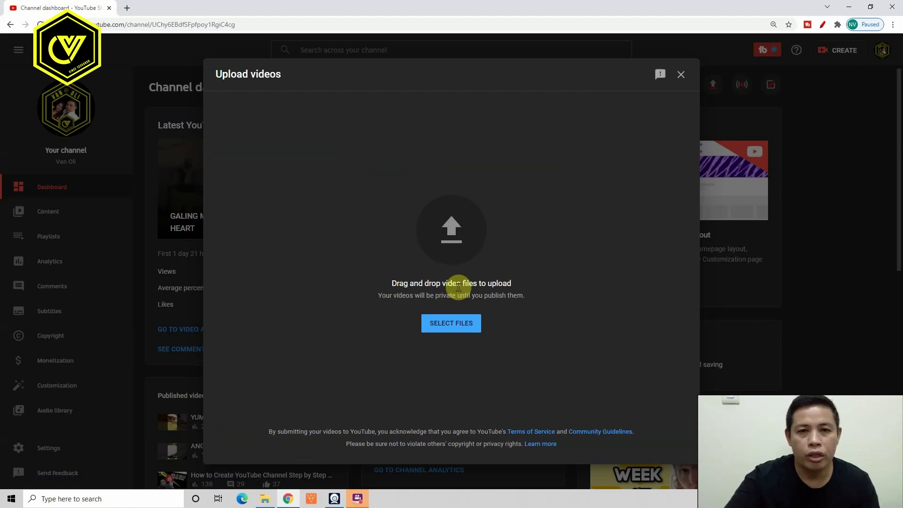
{"action": "left_click", "coordinate": [461, 332]}
{"action": "left_click_drag", "start_coordinate": [313, 261], "coordinate": [372, 149]}
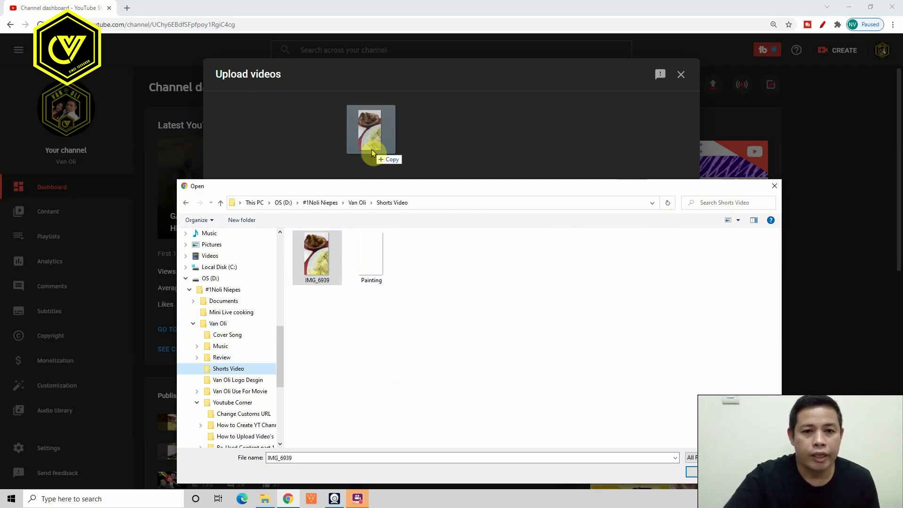
{"action": "left_click_drag", "start_coordinate": [372, 150], "coordinate": [371, 159]}
{"action": "left_click_drag", "start_coordinate": [370, 185], "coordinate": [403, 485]}
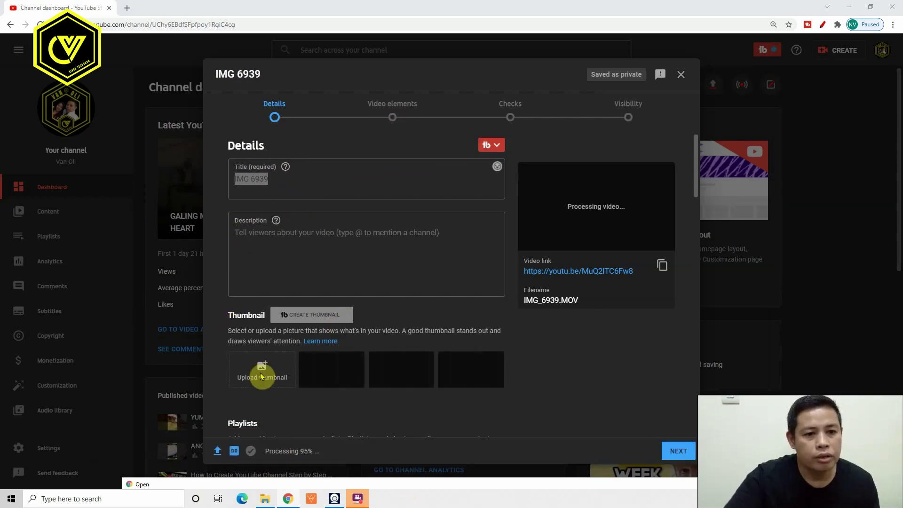
- Review the thumbnail options and the available playlists in the video's details without assigning a playlist
{"action": "scroll", "coordinate": [264, 353], "scroll_direction": "down", "scroll_amount": 2}
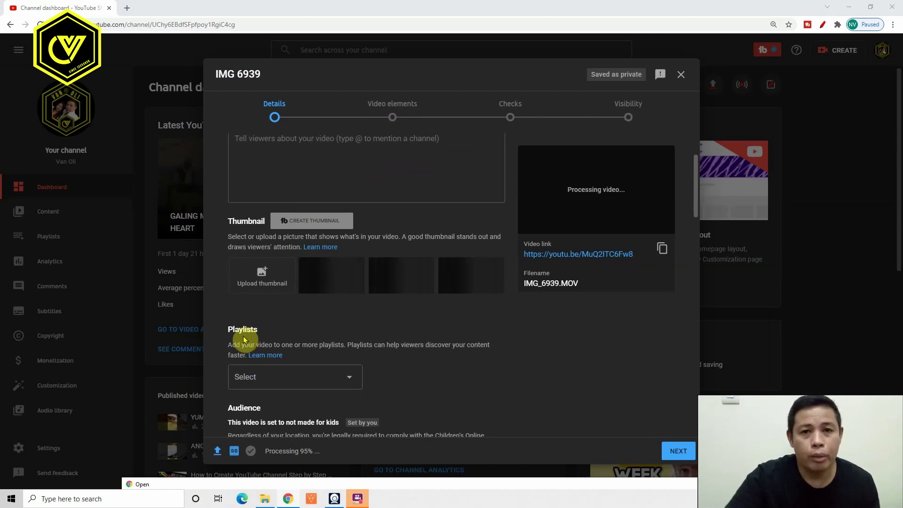
{"action": "scroll", "coordinate": [242, 343], "scroll_direction": "down", "scroll_amount": 2}
{"action": "left_click", "coordinate": [247, 288]}
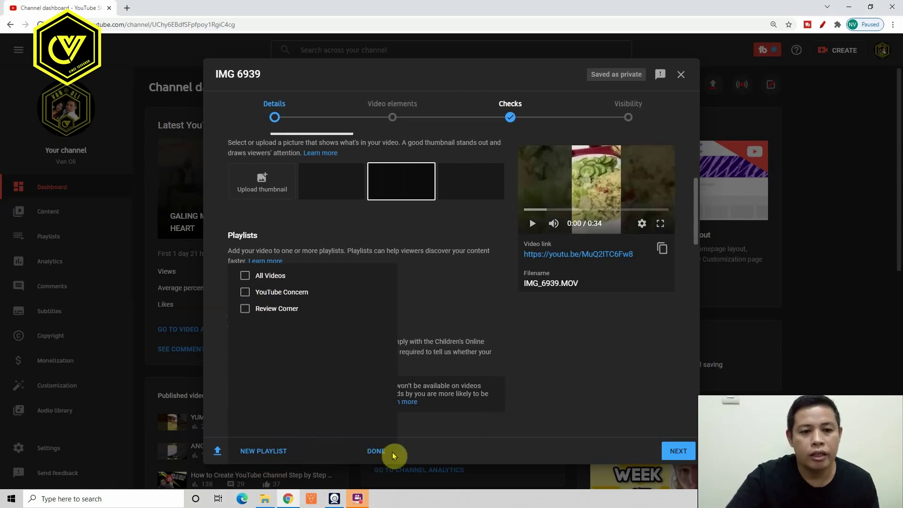
{"action": "left_click", "coordinate": [376, 452]}
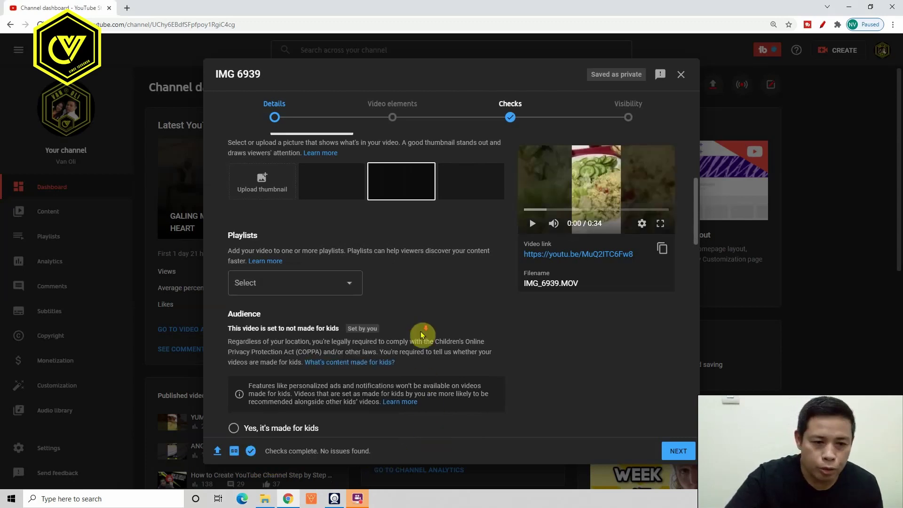
- Examine the video's audience, paid promotion, automatic chapters, tags, language, recording date and license settings, including the license choices
{"action": "scroll", "coordinate": [421, 335], "scroll_direction": "down", "scroll_amount": 1}
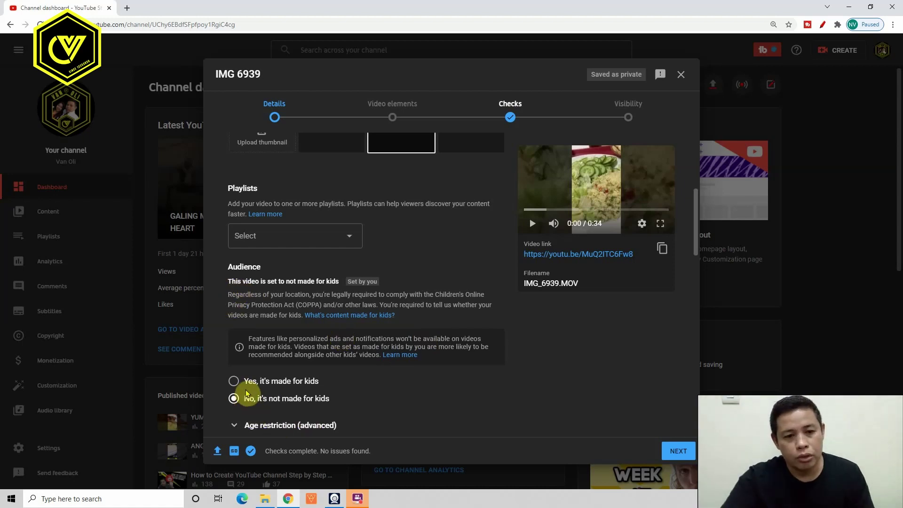
{"action": "scroll", "coordinate": [263, 393], "scroll_direction": "down", "scroll_amount": 2}
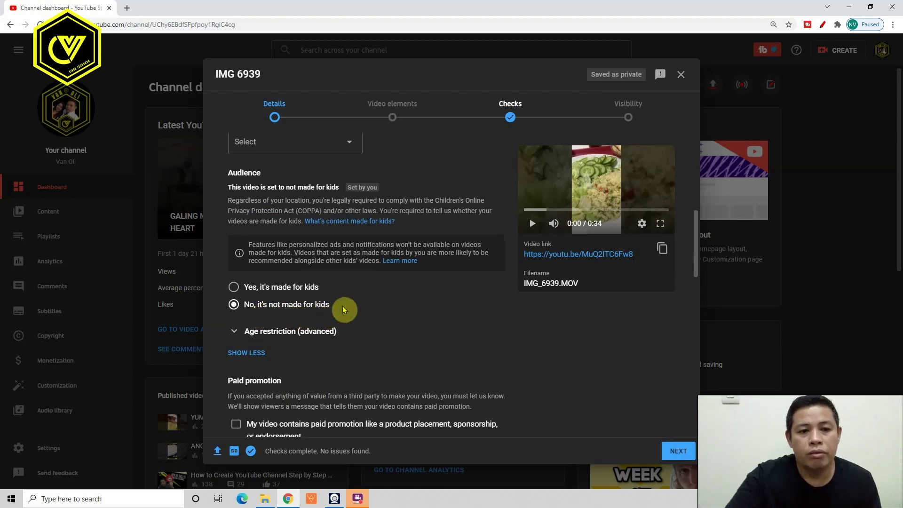
{"action": "scroll", "coordinate": [350, 334], "scroll_direction": "down", "scroll_amount": 2}
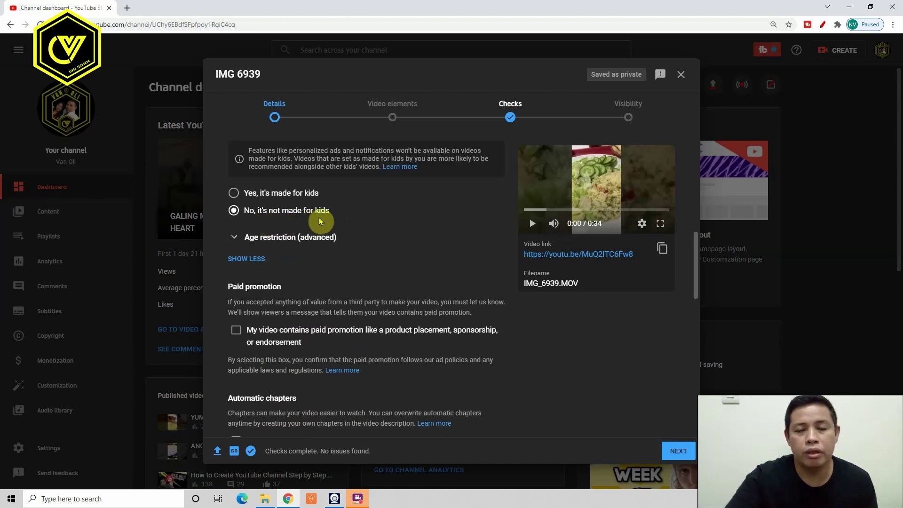
{"action": "scroll", "coordinate": [238, 252], "scroll_direction": "down", "scroll_amount": 1}
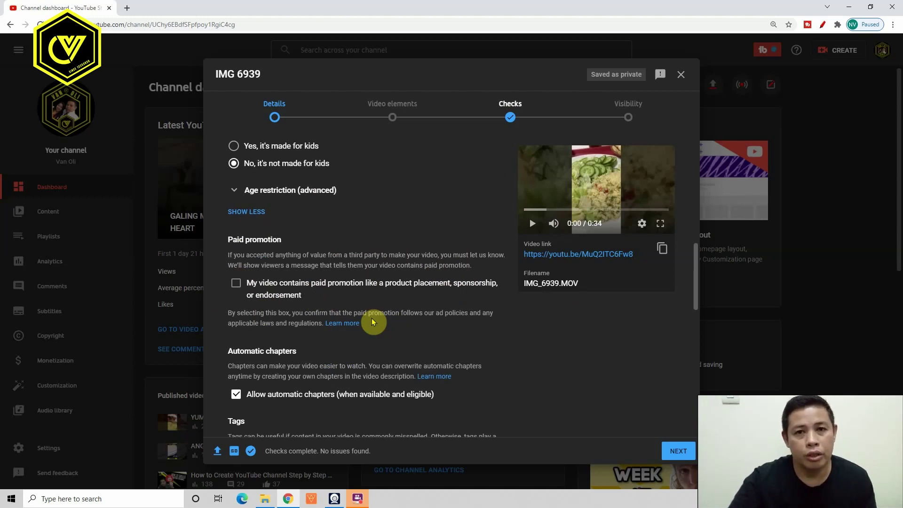
{"action": "scroll", "coordinate": [371, 322], "scroll_direction": "down", "scroll_amount": 2}
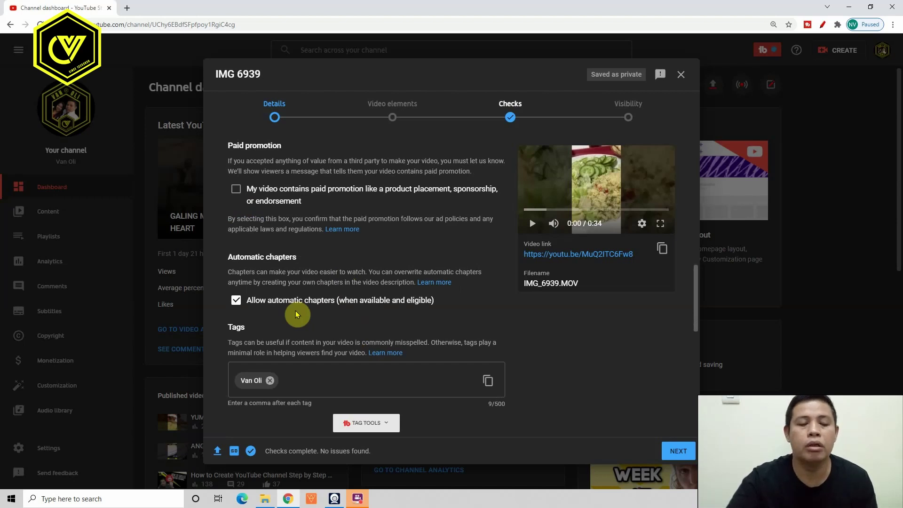
{"action": "scroll", "coordinate": [312, 367], "scroll_direction": "down", "scroll_amount": 1}
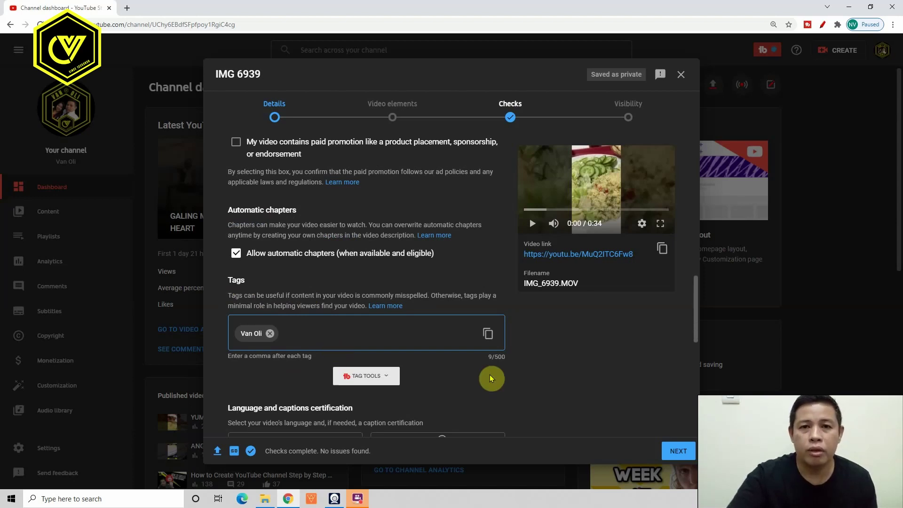
{"action": "scroll", "coordinate": [487, 375], "scroll_direction": "down", "scroll_amount": 2}
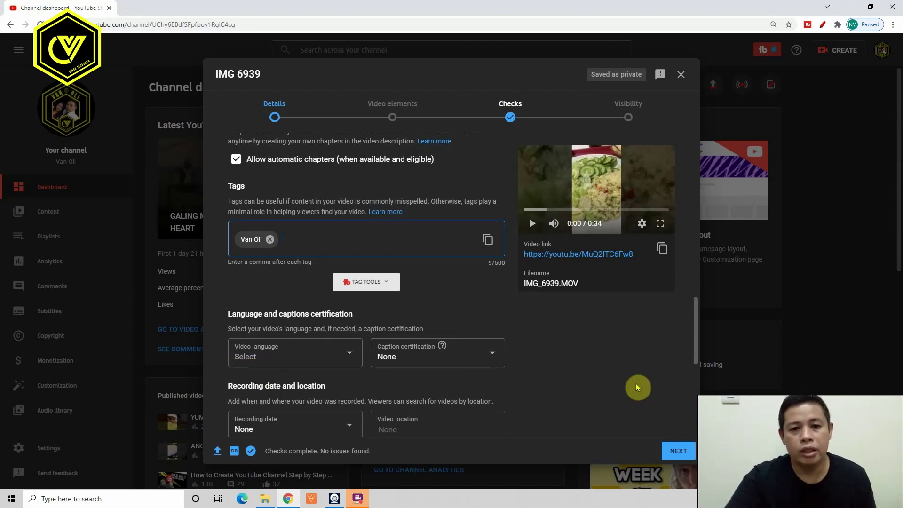
{"action": "scroll", "coordinate": [360, 353], "scroll_direction": "down", "scroll_amount": 1}
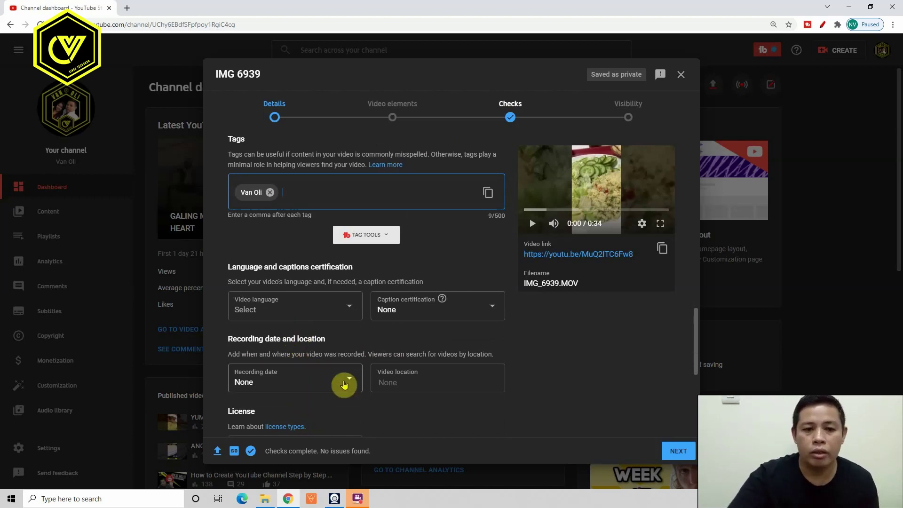
{"action": "scroll", "coordinate": [400, 374], "scroll_direction": "down", "scroll_amount": 2}
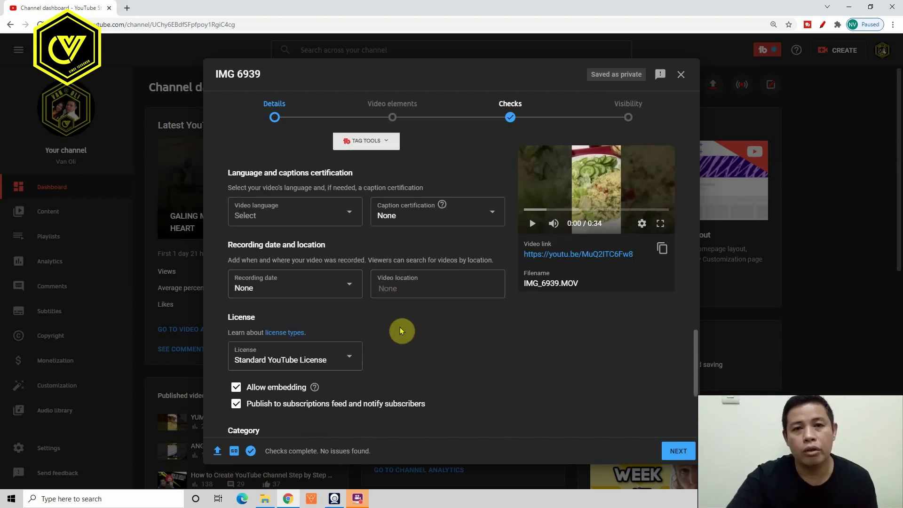
{"action": "scroll", "coordinate": [388, 354], "scroll_direction": "down", "scroll_amount": 1}
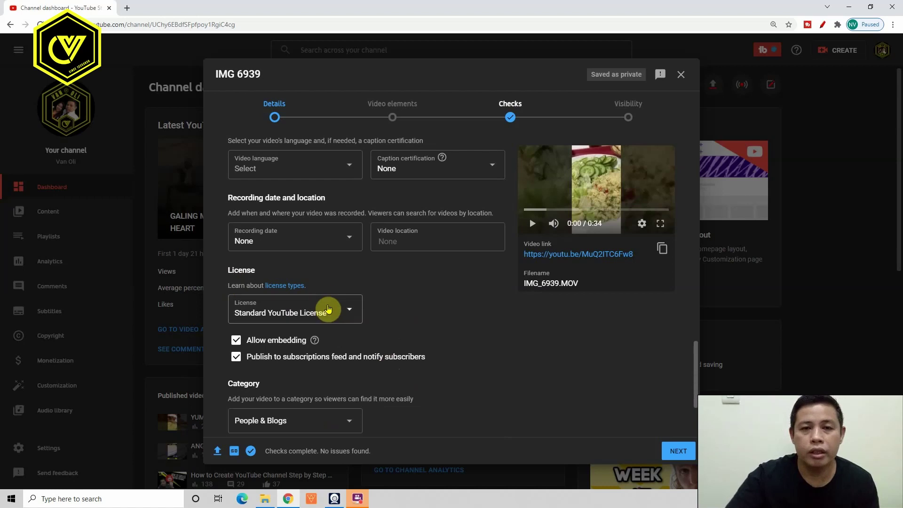
{"action": "left_click", "coordinate": [352, 315]}
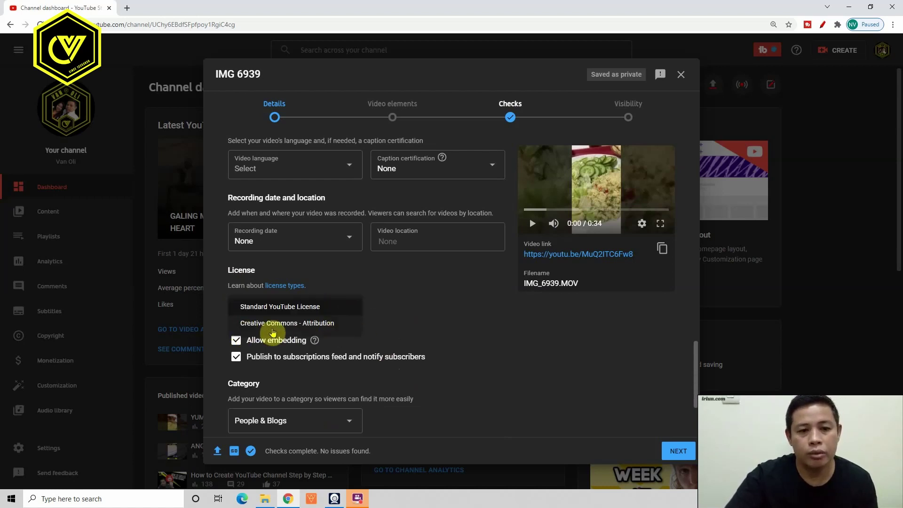
{"action": "left_click", "coordinate": [396, 334]}
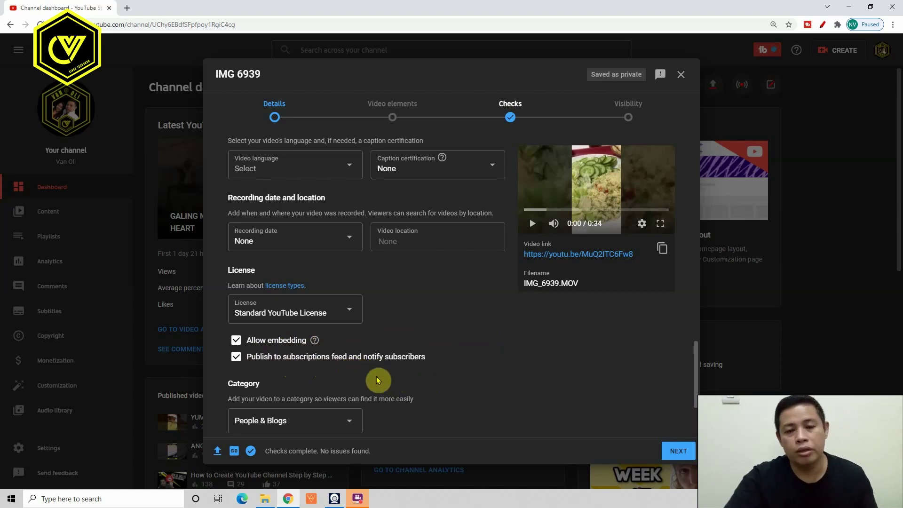
- Disallow embedding for the video and choose People & Blogs as its category
{"action": "scroll", "coordinate": [263, 353], "scroll_direction": "down", "scroll_amount": 2}
{"action": "left_click", "coordinate": [308, 327]}
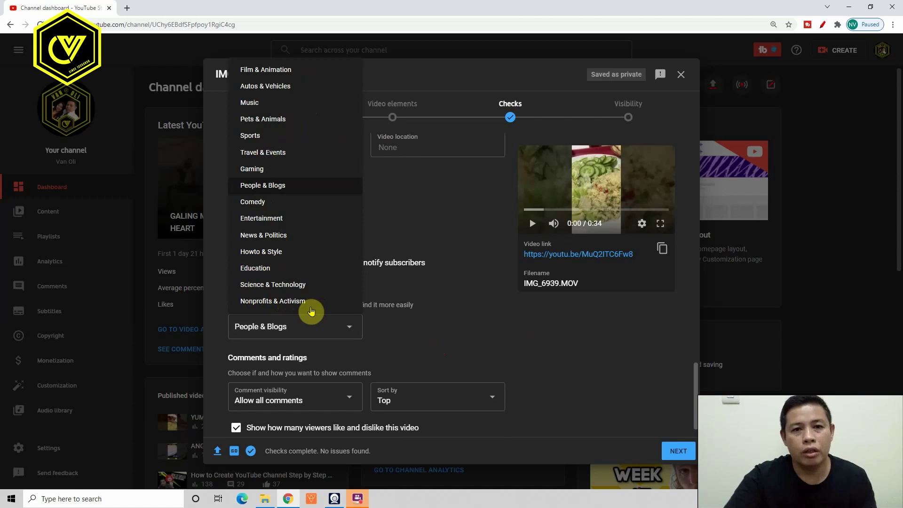
{"action": "left_click", "coordinate": [278, 191]}
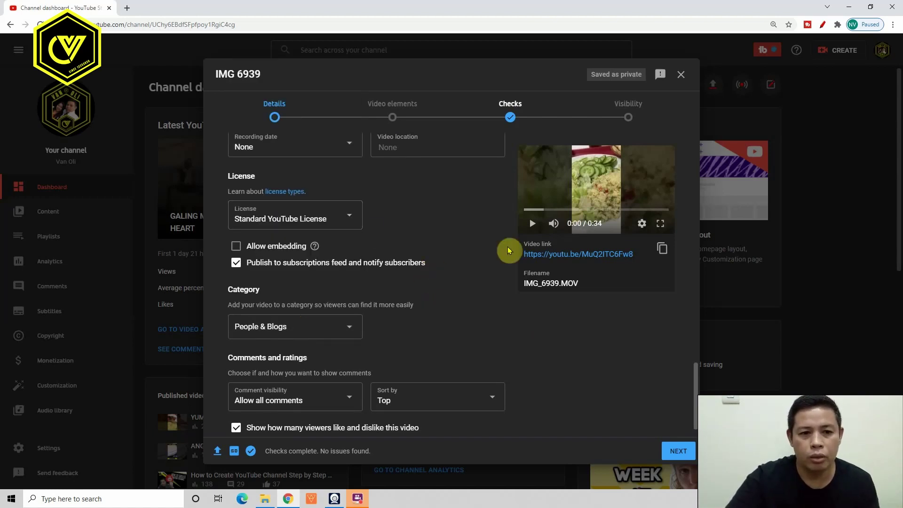
{"action": "left_click", "coordinate": [353, 334]}
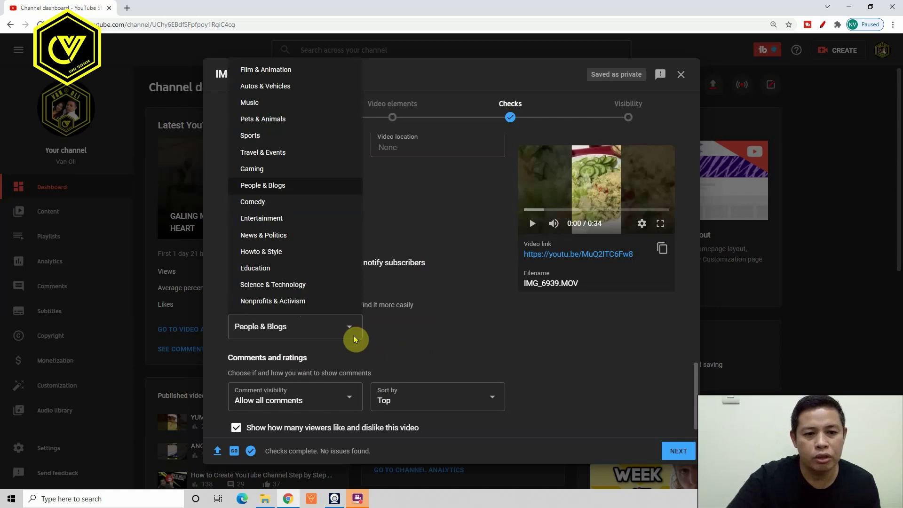
{"action": "left_click", "coordinate": [267, 193]}
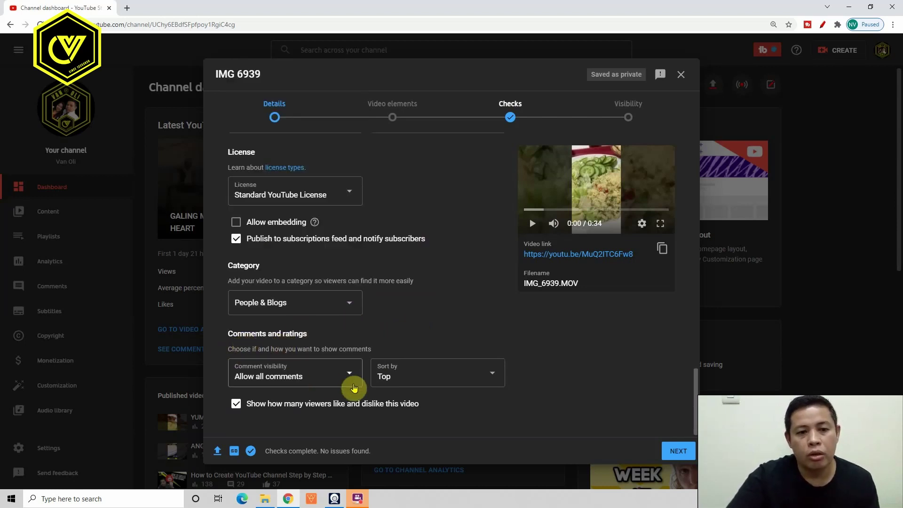
- Review the choices for comment visibility and comment sorting without changing them
{"action": "left_click", "coordinate": [351, 377]}
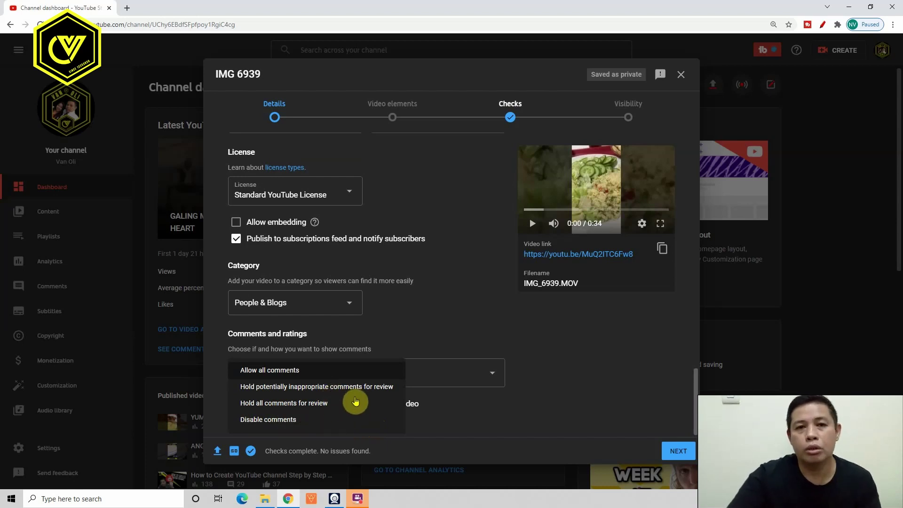
{"action": "left_click", "coordinate": [428, 415]}
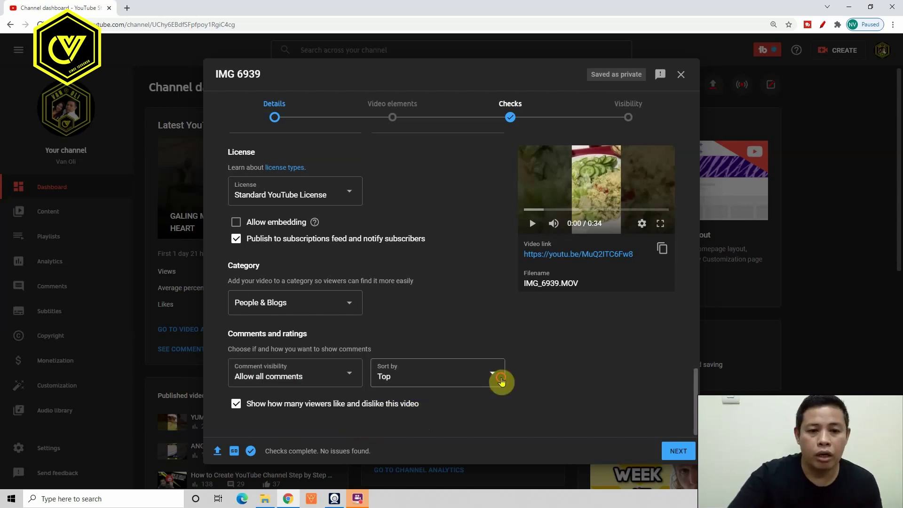
{"action": "left_click", "coordinate": [499, 380]}
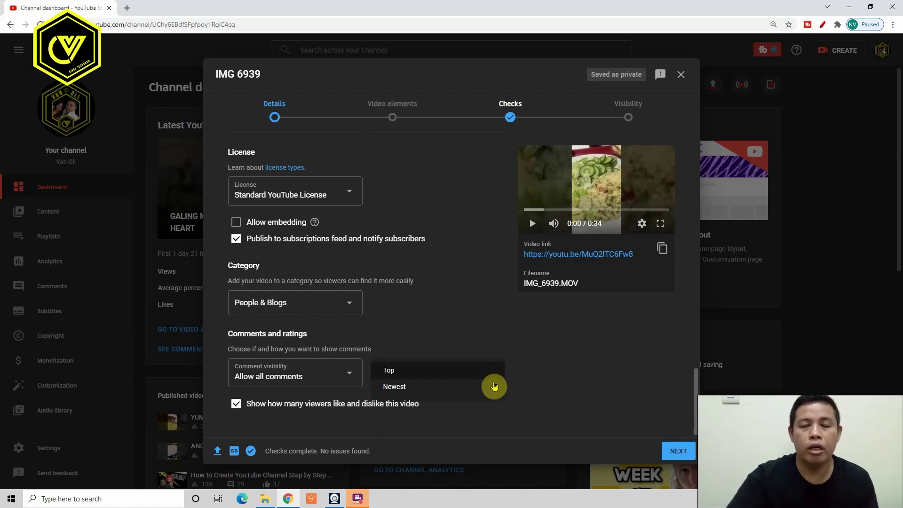
{"action": "left_click", "coordinate": [443, 422]}
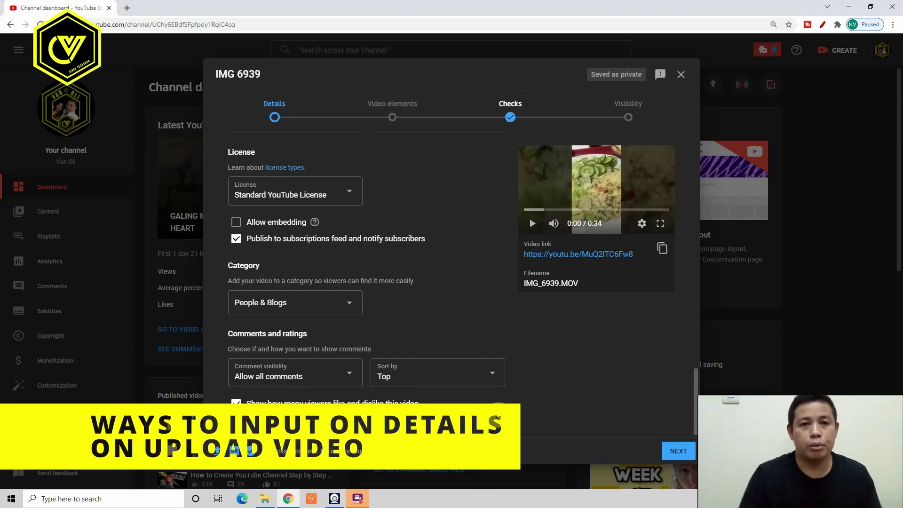
- Replace the video's title with "VEGETARIAN FOOD OF THE DAY"
{"action": "scroll", "coordinate": [434, 285], "scroll_direction": "up", "scroll_amount": 15}
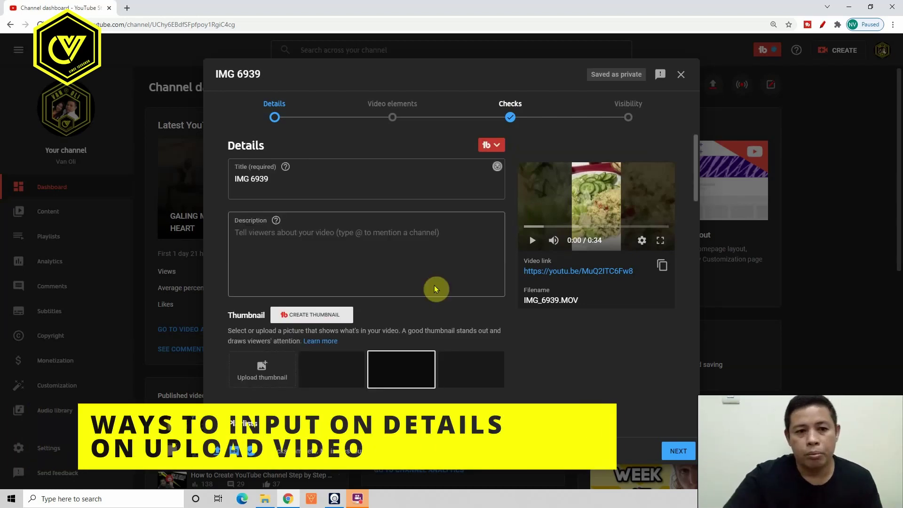
{"action": "left_click_drag", "start_coordinate": [271, 179], "coordinate": [233, 180]}
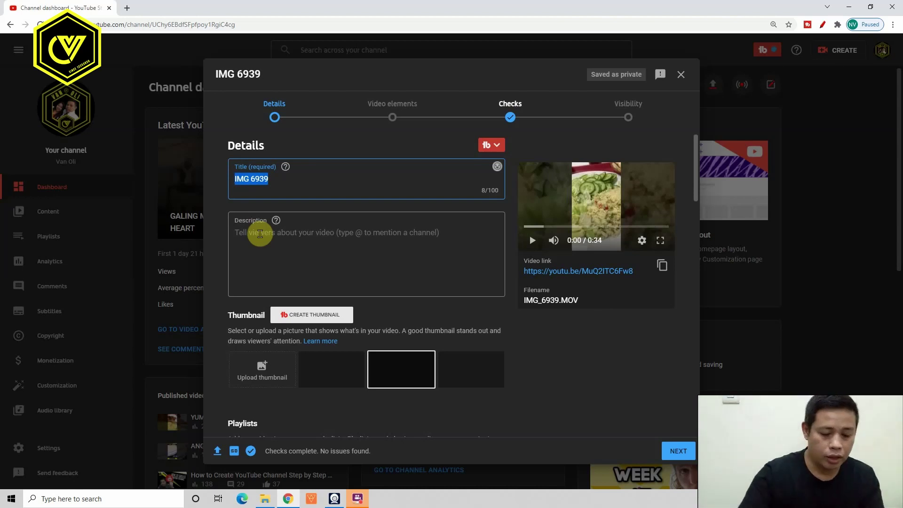
{"action": "key", "text": "BackSpace"}
{"action": "type", "text": "VET"}
{"action": "key", "text": "BackSpace"}
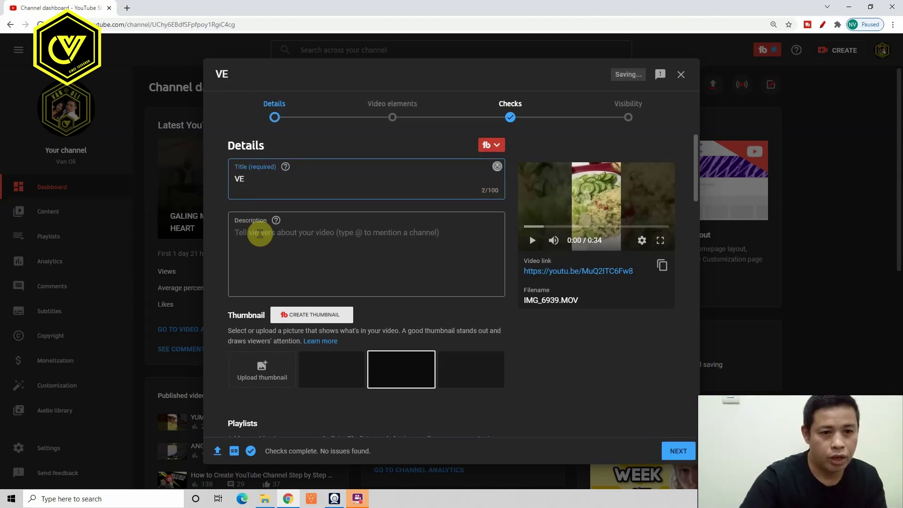
{"action": "type", "text": "GETARIAN FOOD OF THE DAY"}
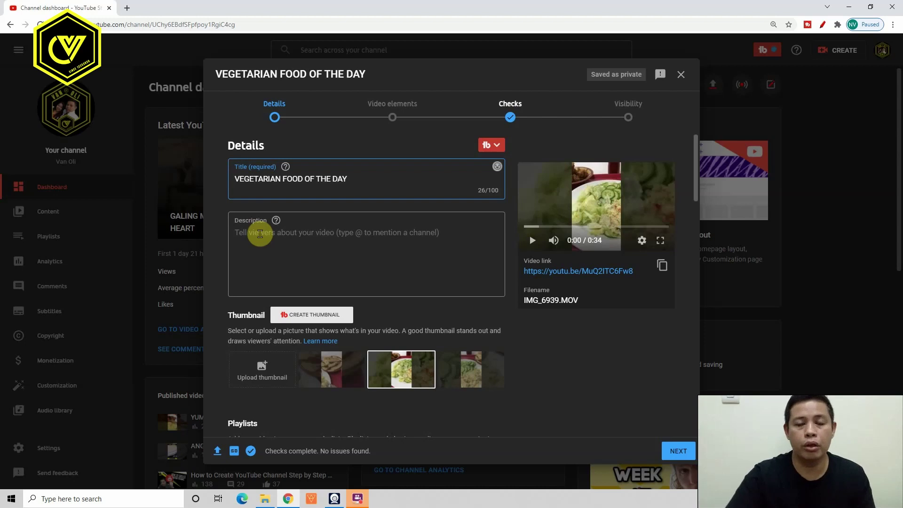
- Enter the description "#shorts", "In this video shows the vegetarian food for my lunch time at work." and "Thank you," with a mention of the channel
{"action": "left_click", "coordinate": [287, 237]}
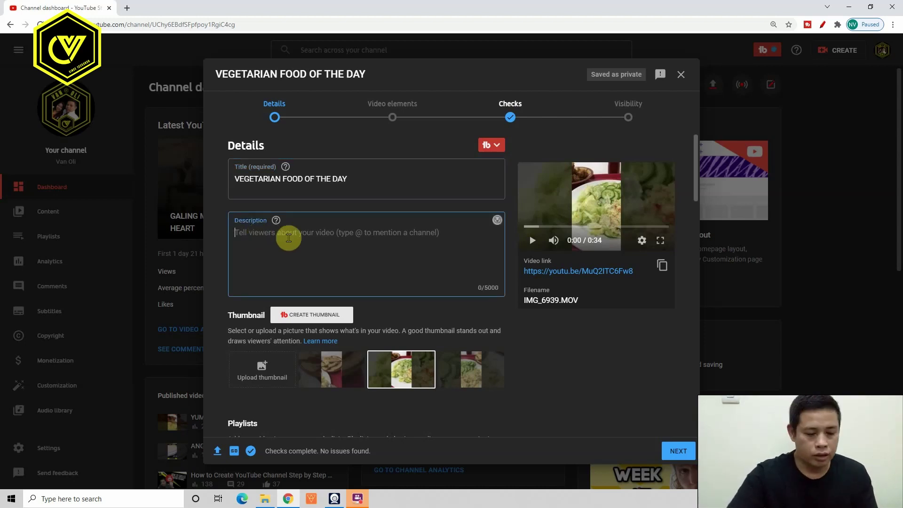
{"action": "type", "text": "#shorts"}
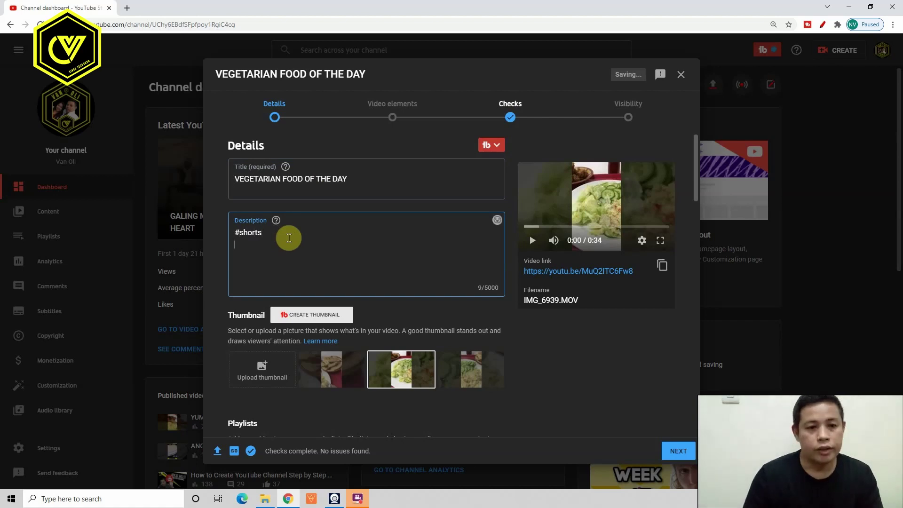
{"action": "key", "text": "Return"}
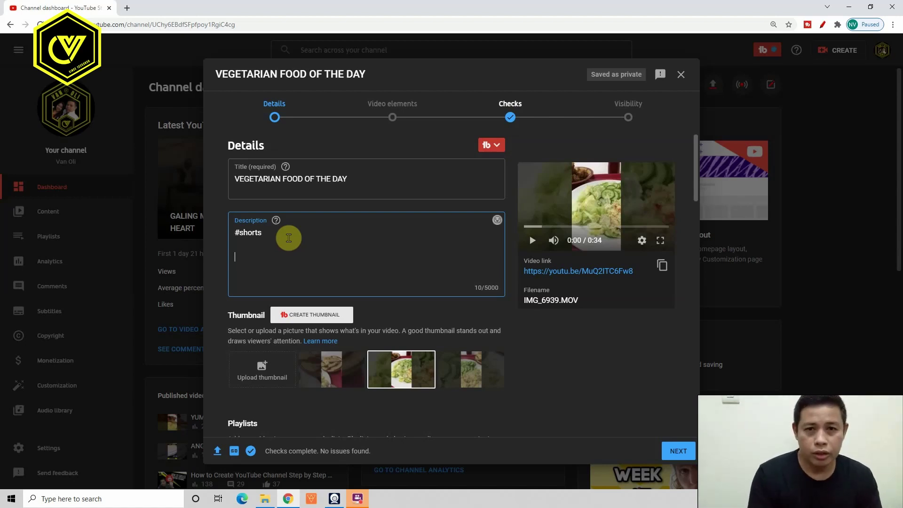
{"action": "type", "text": "In this video shows the vegetarian food for my lunch time at work.  Thank you, @Van Oli"}
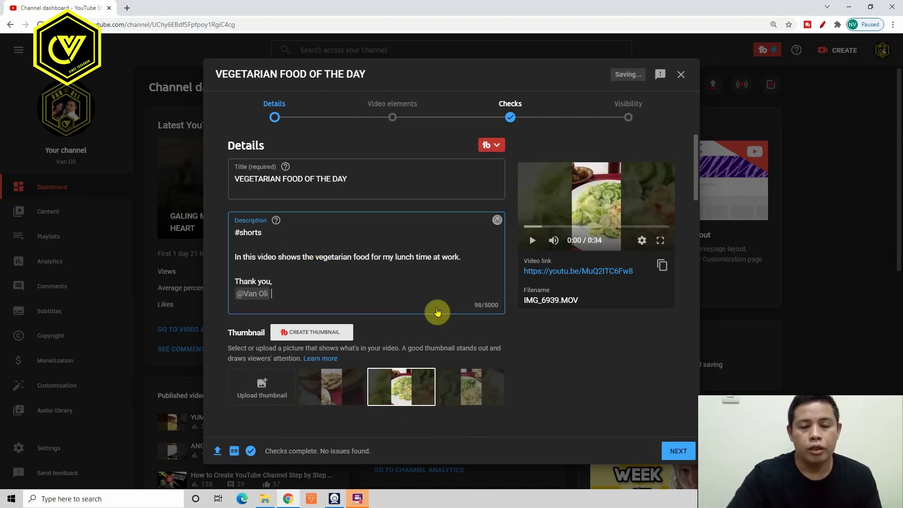
- Review the thumbnail upload, playlist choices, audience, paid promotion and automatic chapters settings in the video's details
{"action": "scroll", "coordinate": [436, 282], "scroll_direction": "down", "scroll_amount": 2}
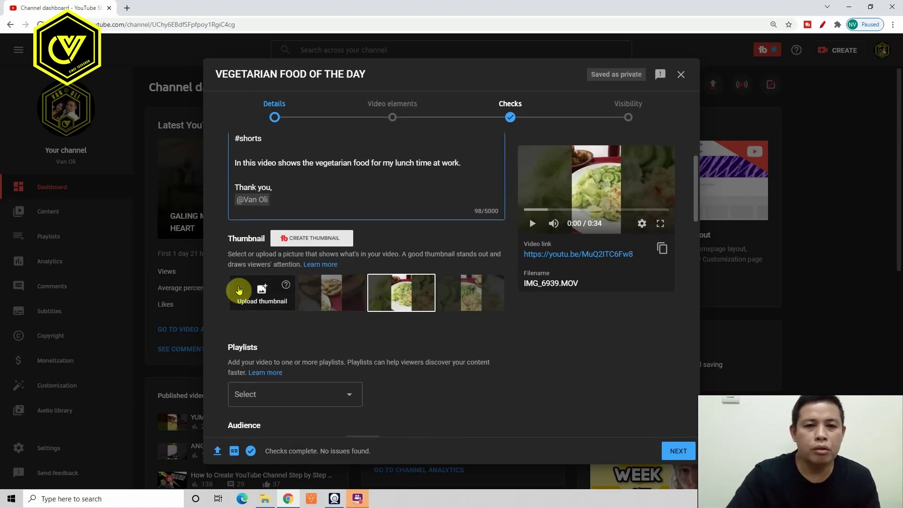
{"action": "left_click", "coordinate": [264, 310]}
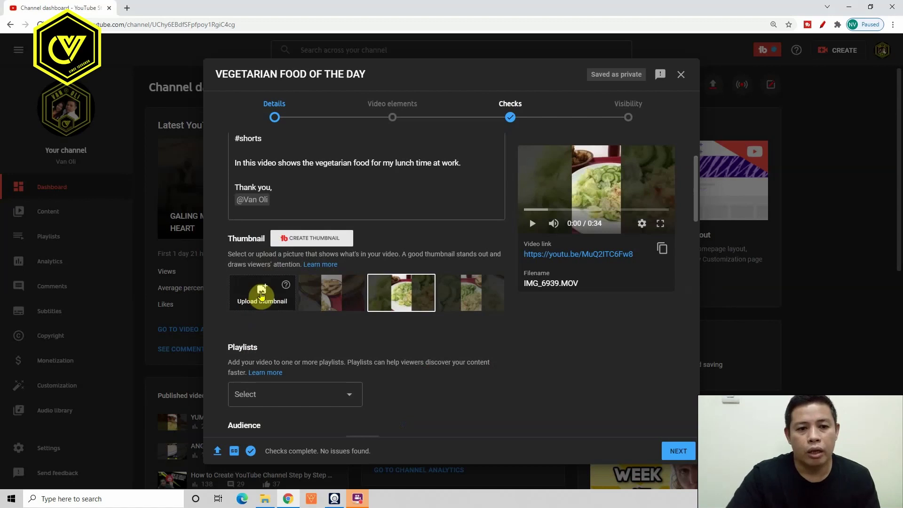
{"action": "scroll", "coordinate": [250, 264], "scroll_direction": "down", "scroll_amount": 2}
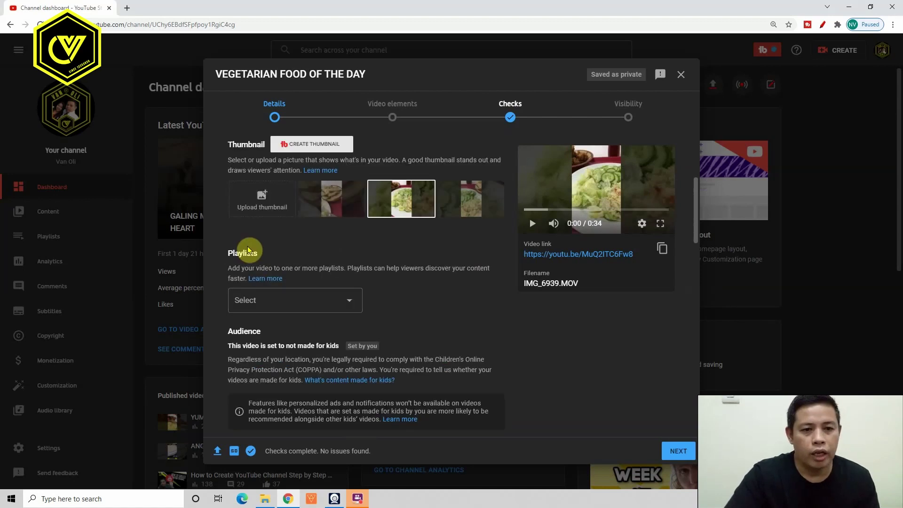
{"action": "left_click", "coordinate": [350, 305]}
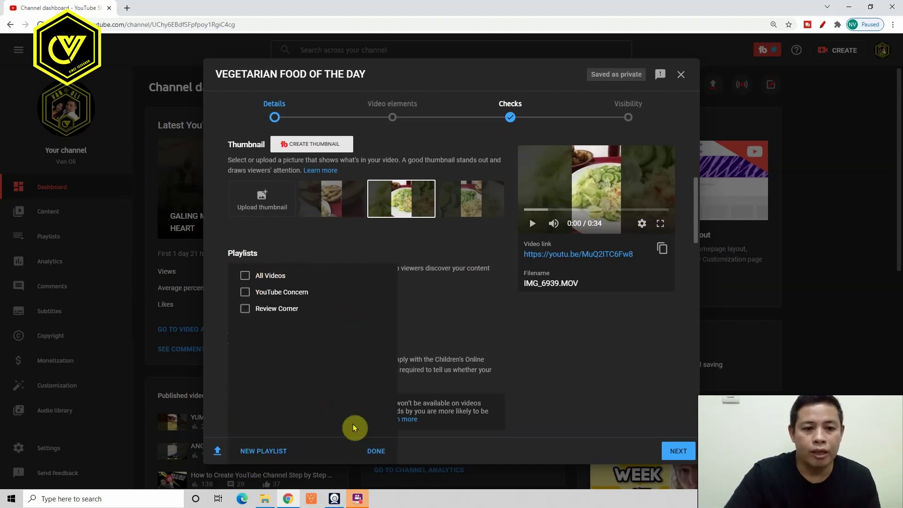
{"action": "scroll", "coordinate": [354, 428], "scroll_direction": "down", "scroll_amount": 2}
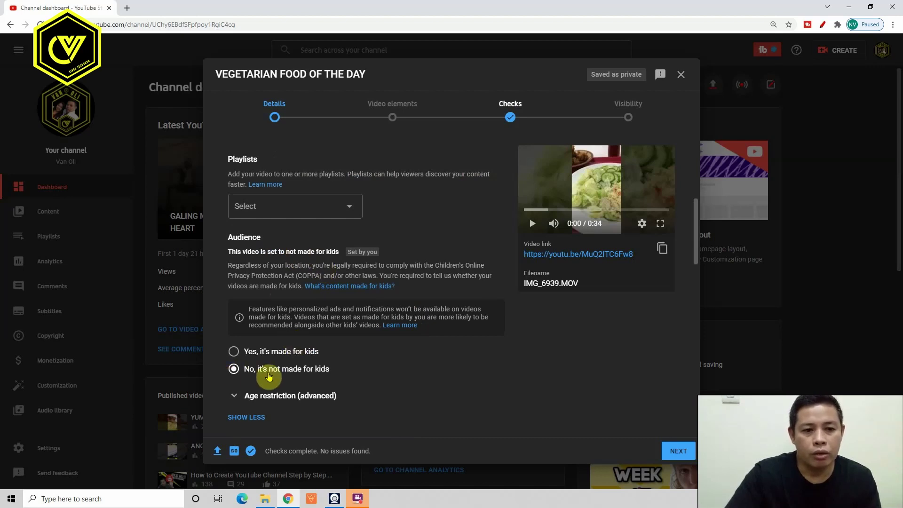
{"action": "scroll", "coordinate": [308, 376], "scroll_direction": "down", "scroll_amount": 3}
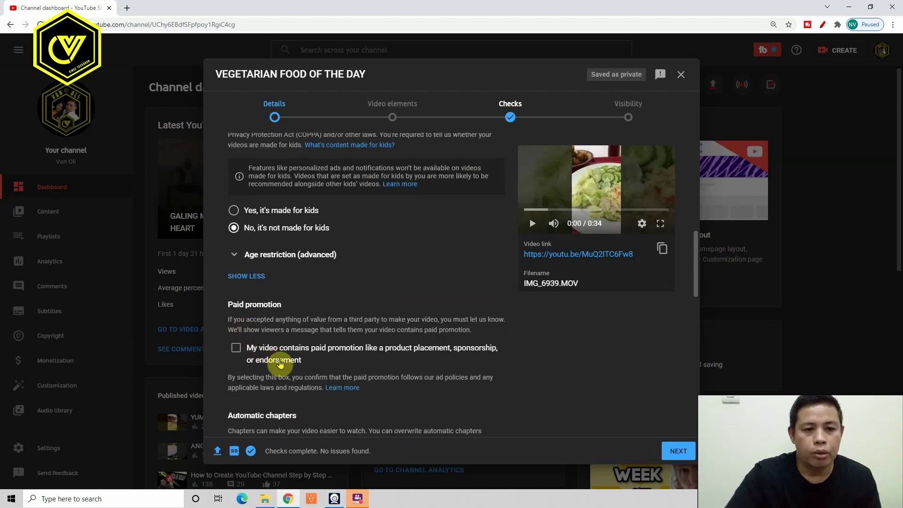
{"action": "scroll", "coordinate": [304, 361], "scroll_direction": "down", "scroll_amount": 1}
{"action": "scroll", "coordinate": [310, 366], "scroll_direction": "down", "scroll_amount": 3}
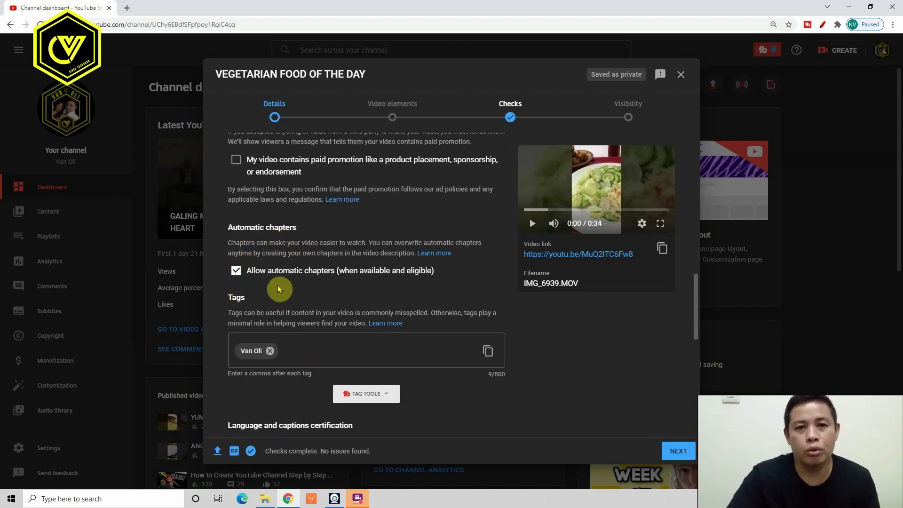
- Add the tags "vegetarian food of the day", "vegetarian food", "food of the day" and "veggie food" to the video
{"action": "left_click", "coordinate": [291, 352]}
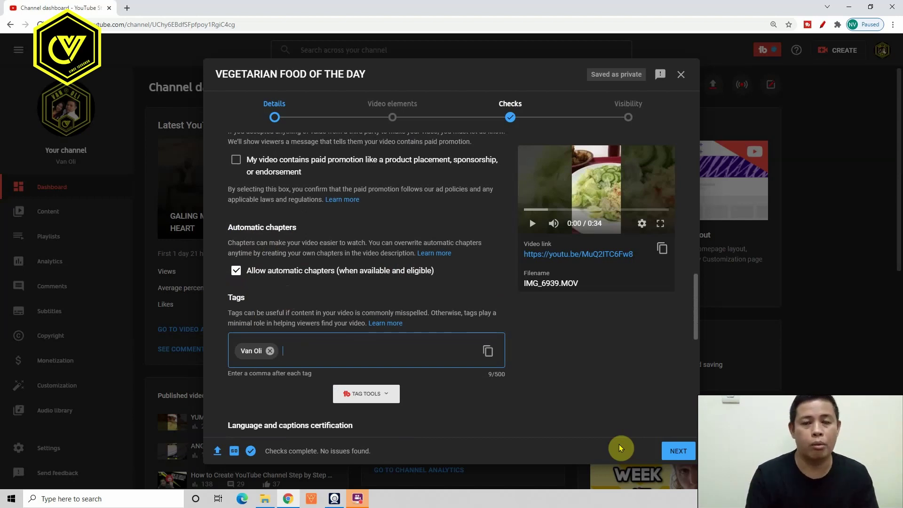
{"action": "type", "text": "vegetarian food of the day, vegetarian food, food of the day, veggie food"}
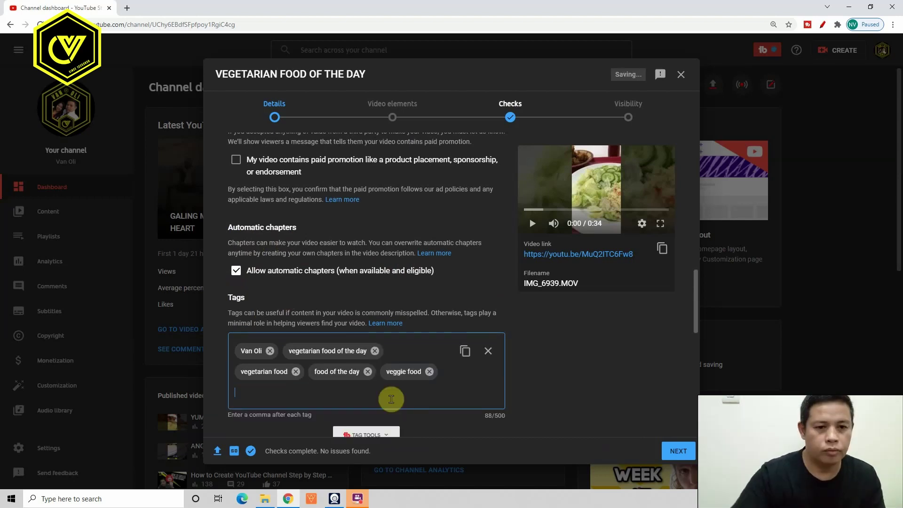
{"action": "scroll", "coordinate": [395, 399], "scroll_direction": "down", "scroll_amount": 2}
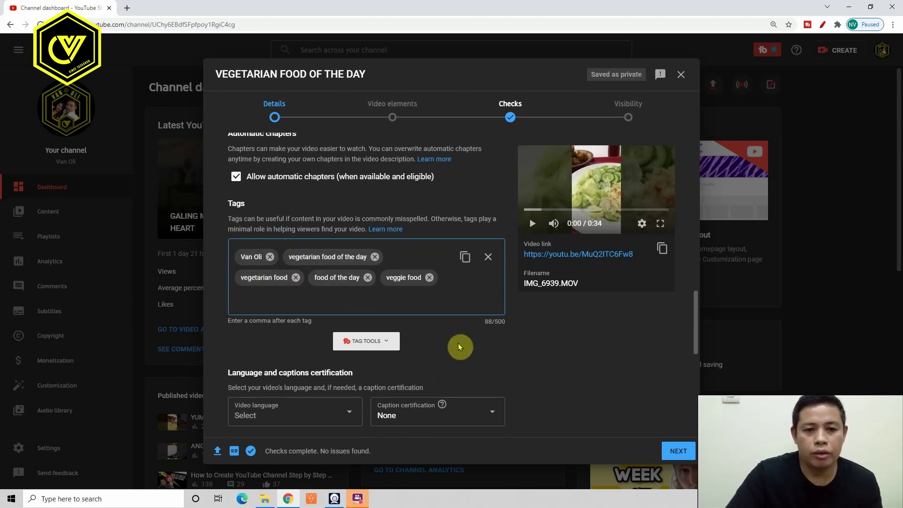
- Check the remaining language, recording date, license, category and comment settings, and continue to the video elements
{"action": "scroll", "coordinate": [455, 342], "scroll_direction": "down", "scroll_amount": 2}
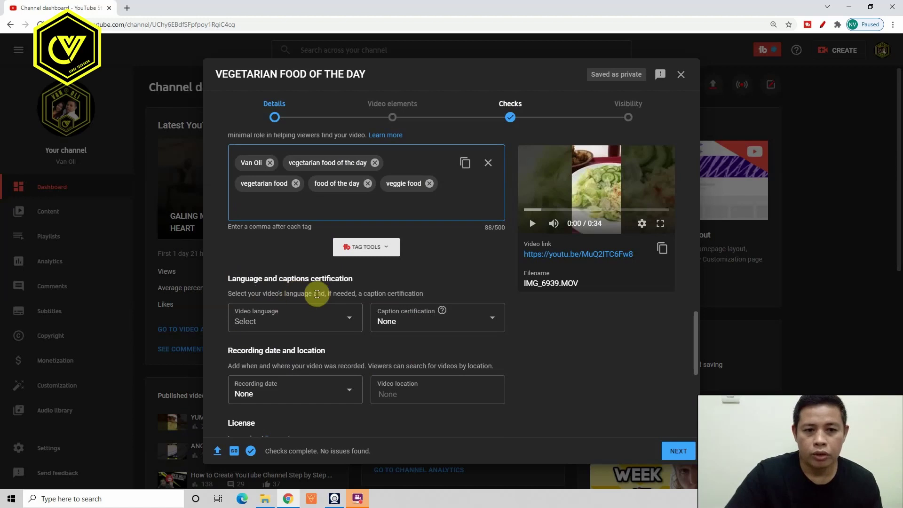
{"action": "scroll", "coordinate": [430, 351], "scroll_direction": "down", "scroll_amount": 2}
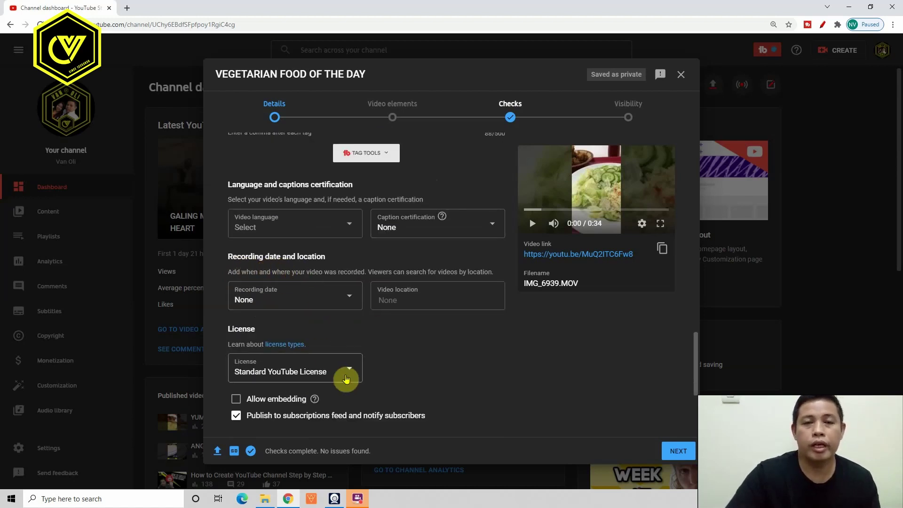
{"action": "scroll", "coordinate": [332, 357], "scroll_direction": "down", "scroll_amount": 1}
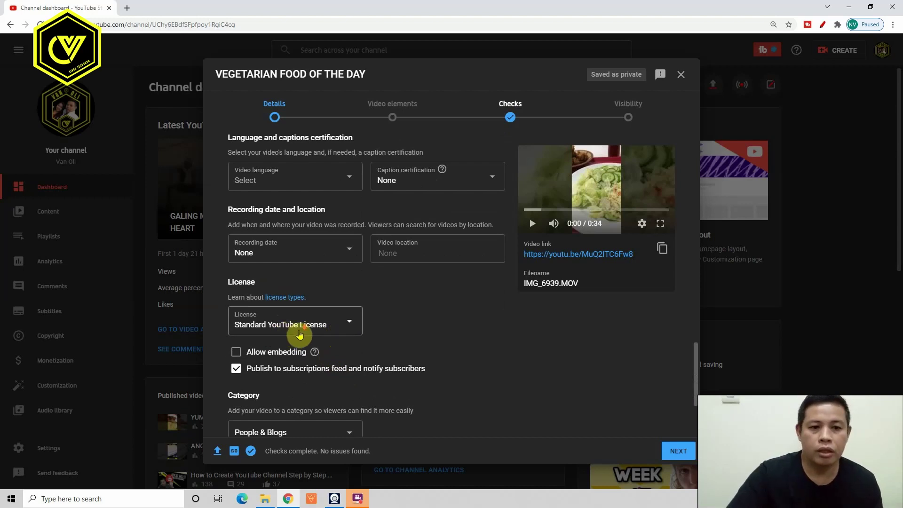
{"action": "scroll", "coordinate": [300, 335], "scroll_direction": "down", "scroll_amount": 2}
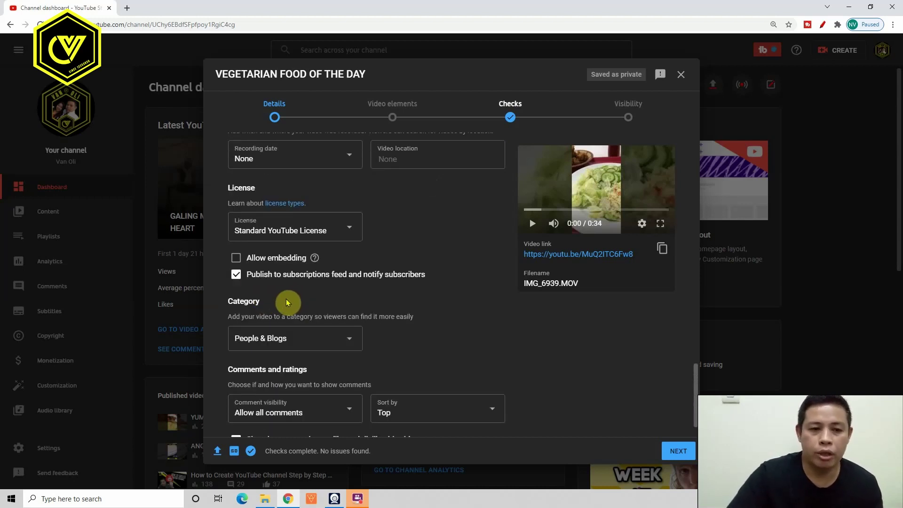
{"action": "scroll", "coordinate": [291, 299], "scroll_direction": "down", "scroll_amount": 1}
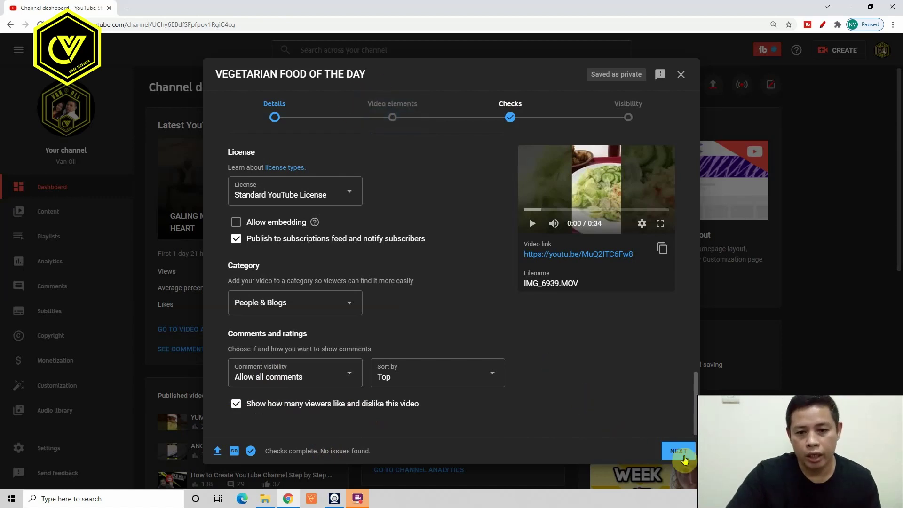
{"action": "left_click", "coordinate": [682, 456]}
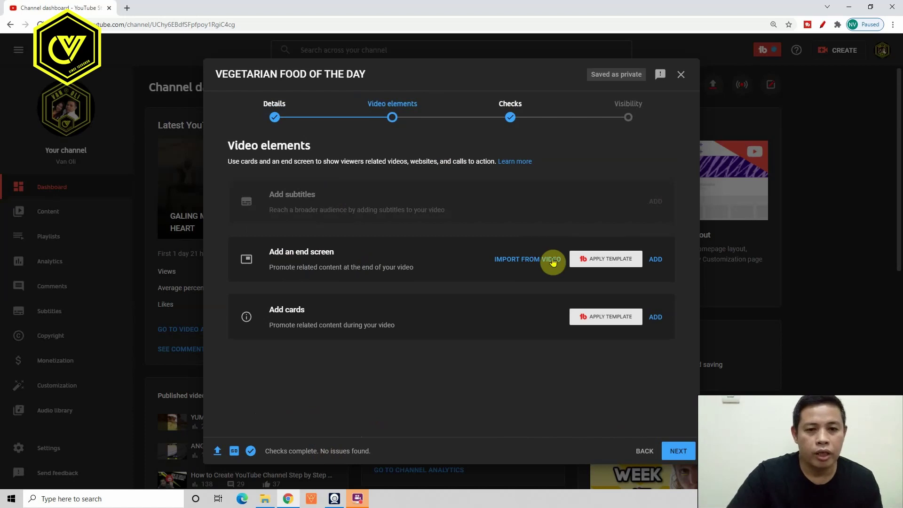
- Look at the end screen templates and leave the end screen editor without adding anything
{"action": "left_click", "coordinate": [657, 261]}
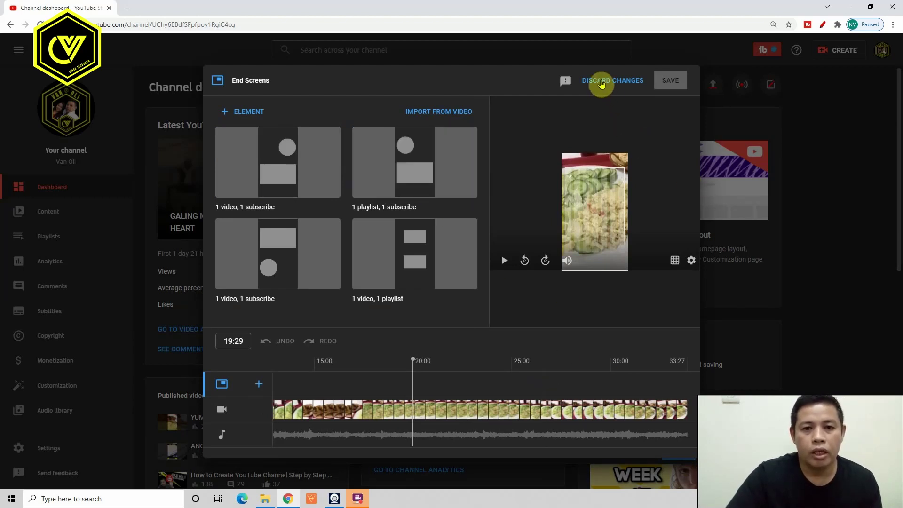
{"action": "left_click", "coordinate": [601, 84]}
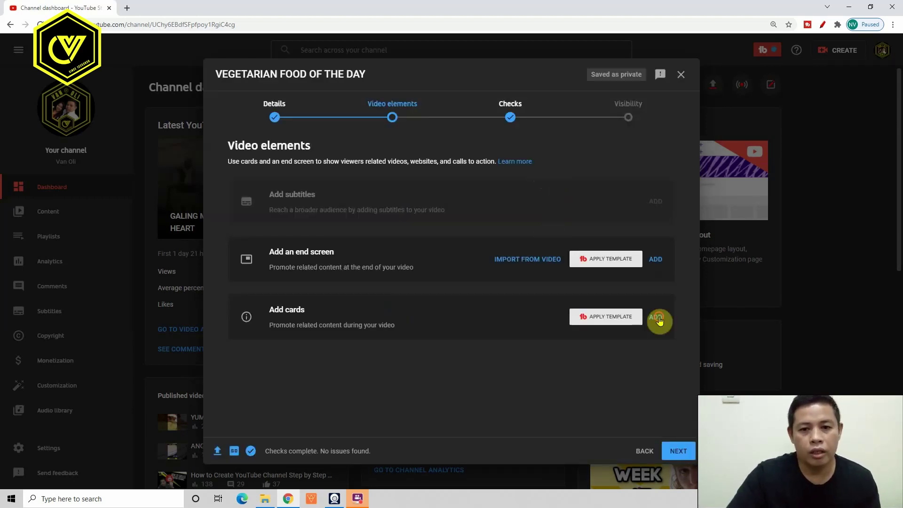
- Add a playlist card at 31:29 in the video's timeline and save the cards
{"action": "left_click", "coordinate": [650, 313]}
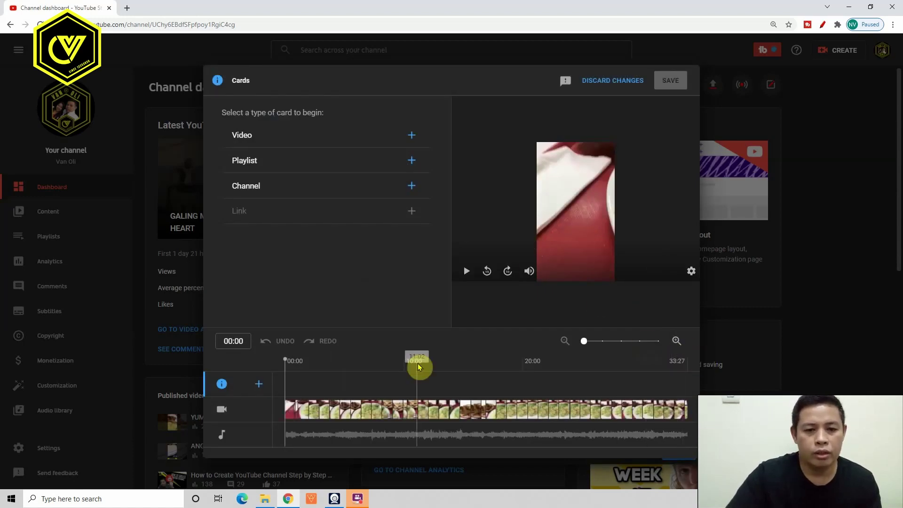
{"action": "left_click", "coordinate": [668, 384]}
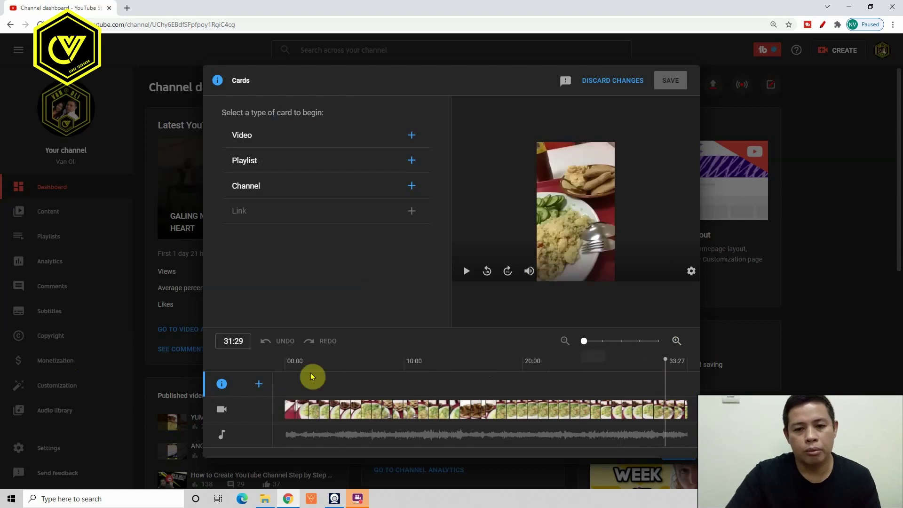
{"action": "left_click", "coordinate": [259, 385]}
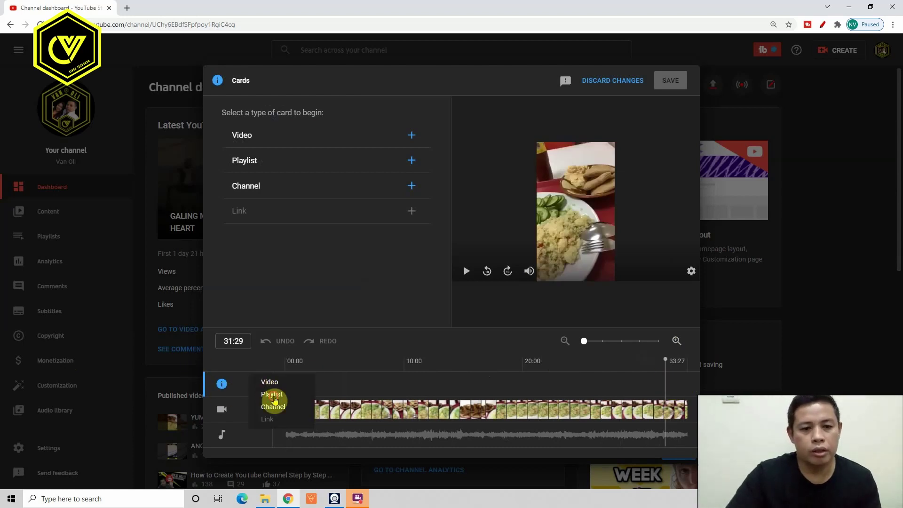
{"action": "left_click", "coordinate": [271, 396]}
{"action": "left_click", "coordinate": [260, 191]}
{"action": "left_click", "coordinate": [676, 81]}
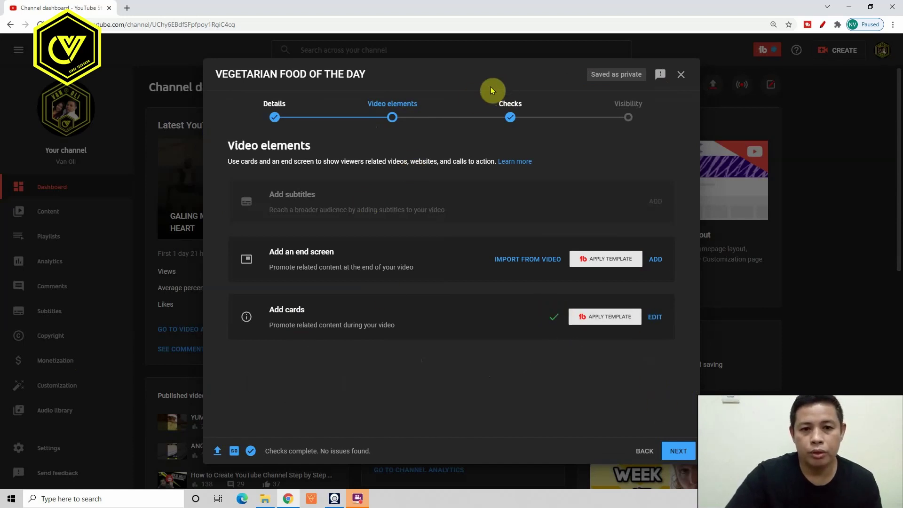
- Continue past the copyright checks to the visibility settings and choose Public with an instant Premiere
{"action": "left_click", "coordinate": [678, 460]}
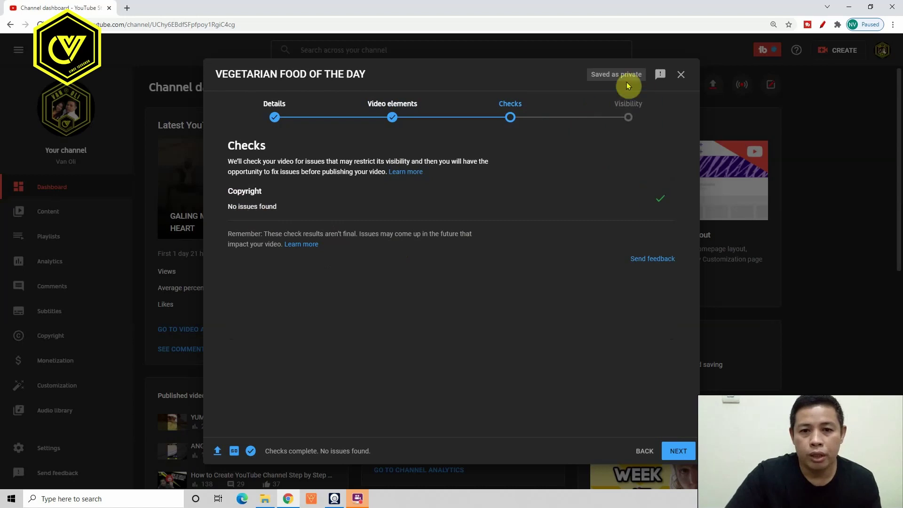
{"action": "left_click", "coordinate": [686, 454]}
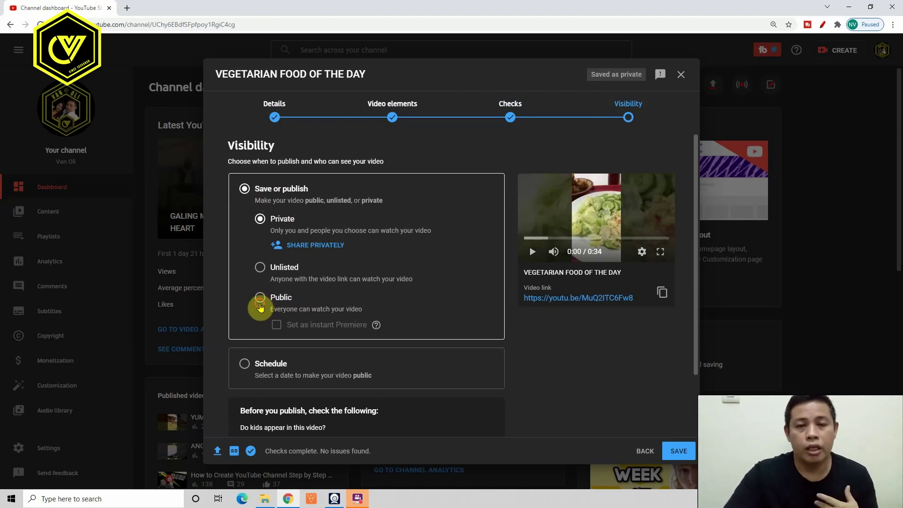
{"action": "left_click", "coordinate": [260, 304]}
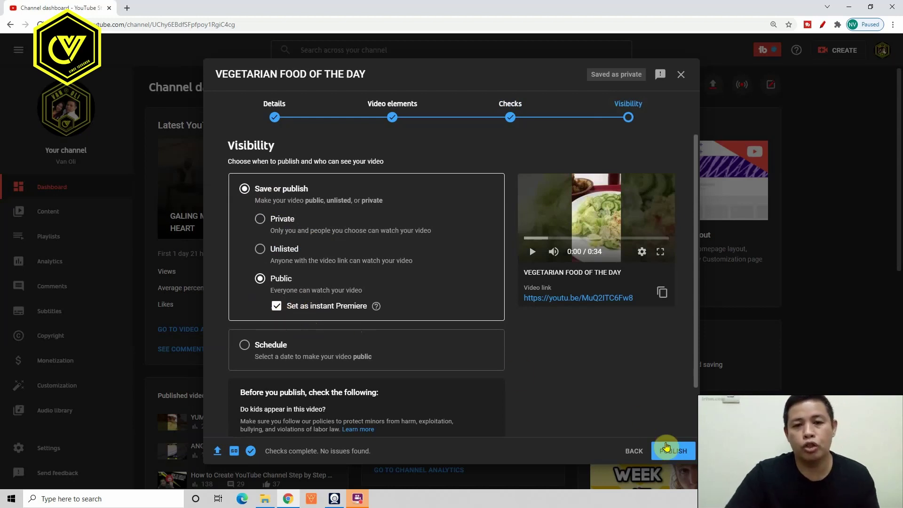
- Switch the video's visibility to scheduled publishing and set it as a Premiere
{"action": "left_click", "coordinate": [244, 345]}
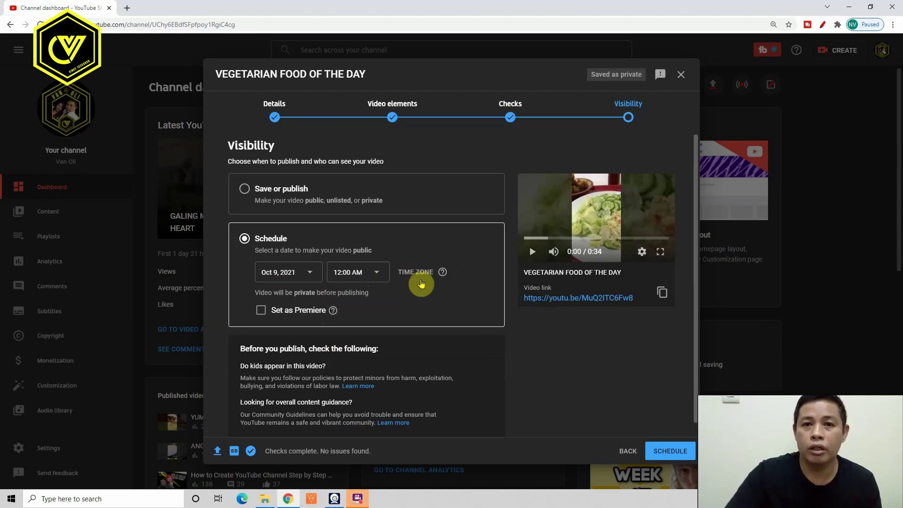
{"action": "left_click", "coordinate": [261, 311]}
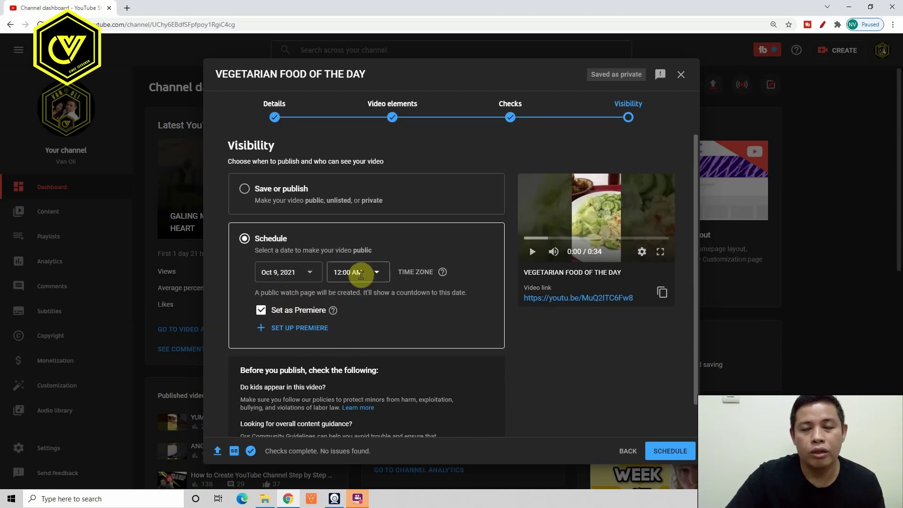
- Switch the video's visibility from scheduled publishing to Save or publish and choose Public
{"action": "left_click", "coordinate": [245, 189]}
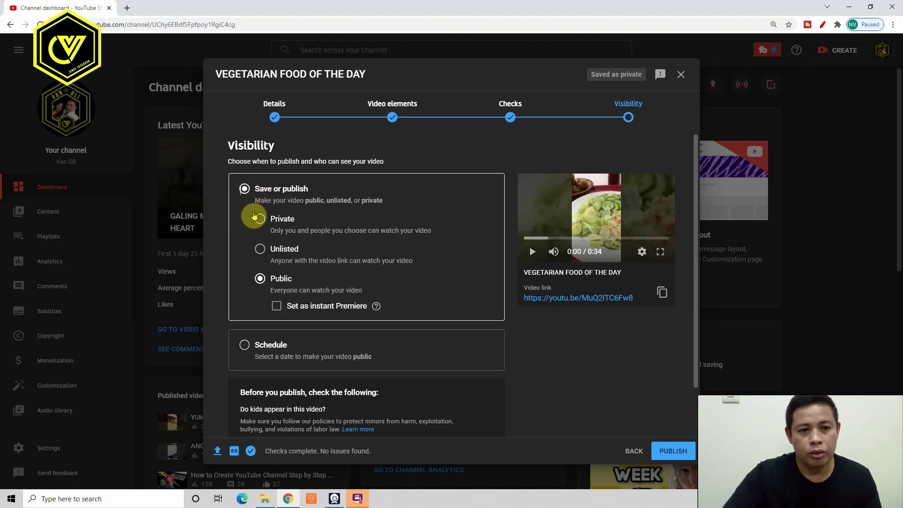
{"action": "left_click", "coordinate": [261, 279]}
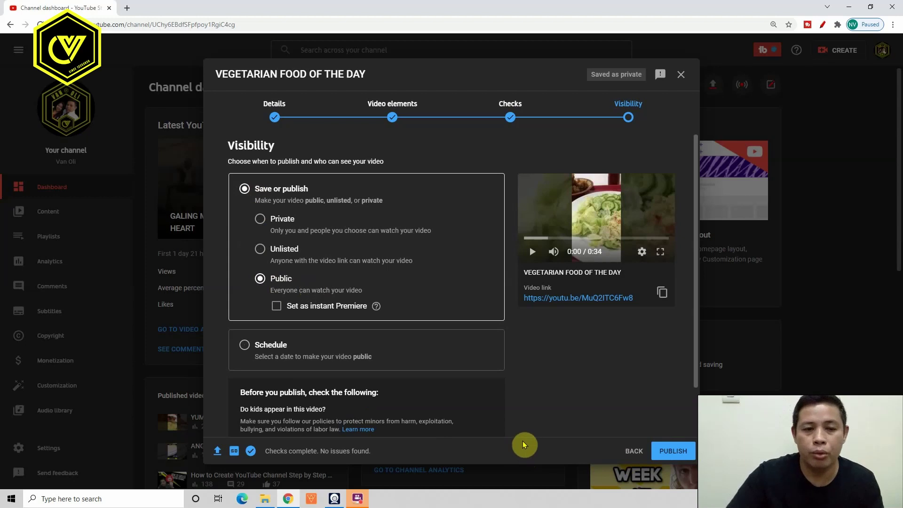
- Go back through the checks and video elements to the details, and review every setting from the title to comments and ratings
{"action": "left_click", "coordinate": [636, 450]}
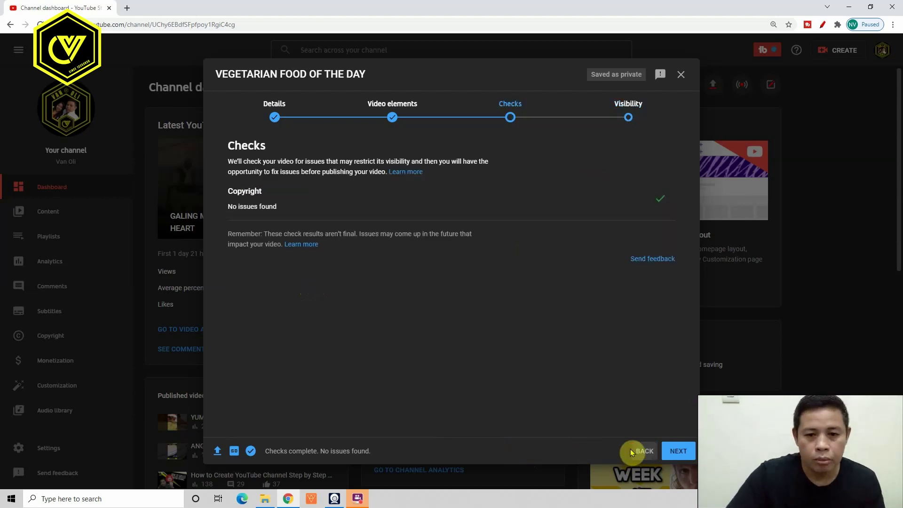
{"action": "left_click", "coordinate": [644, 452]}
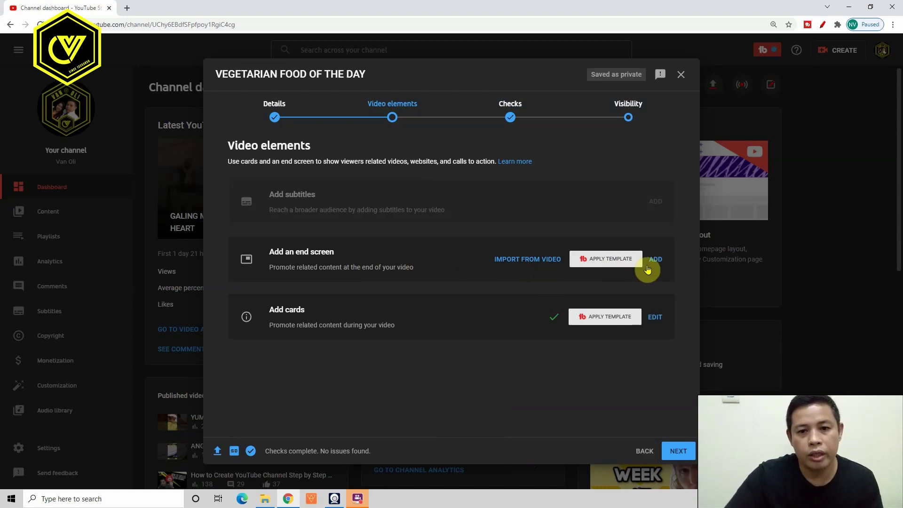
{"action": "left_click", "coordinate": [644, 451]}
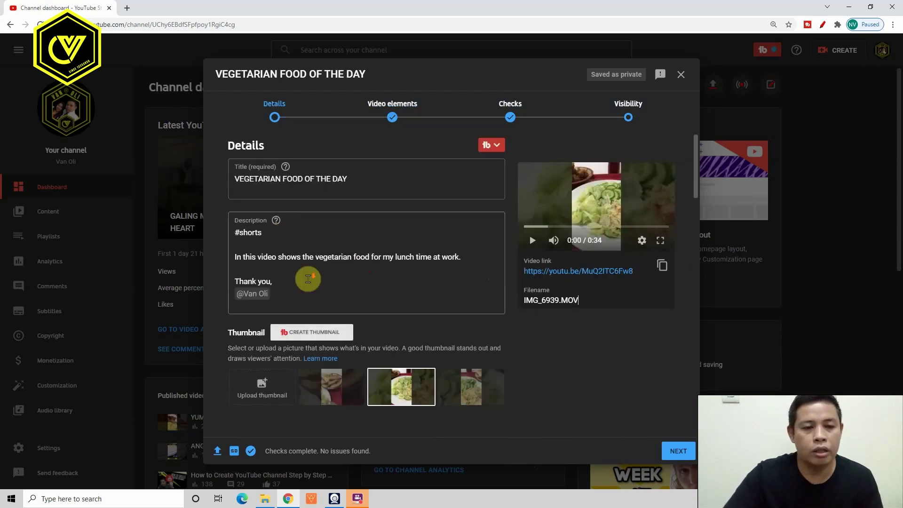
{"action": "scroll", "coordinate": [309, 279], "scroll_direction": "down", "scroll_amount": 4}
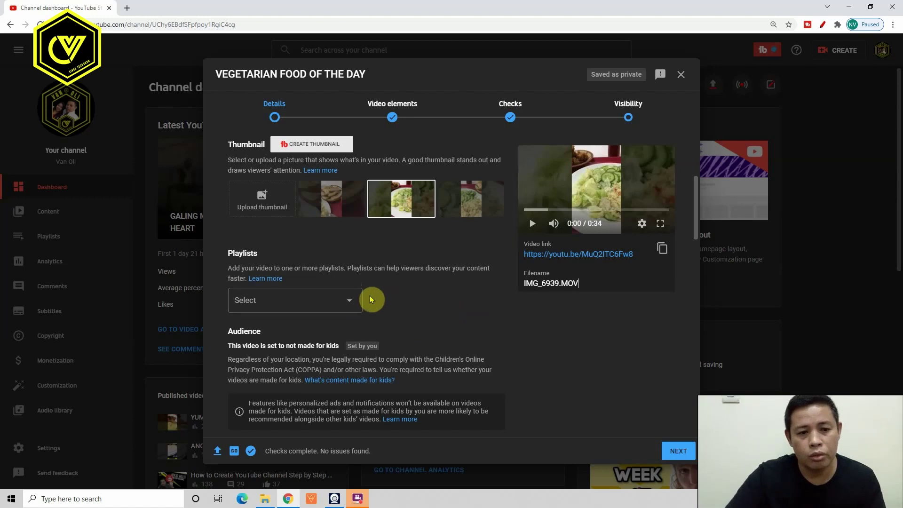
{"action": "scroll", "coordinate": [372, 310], "scroll_direction": "down", "scroll_amount": 5}
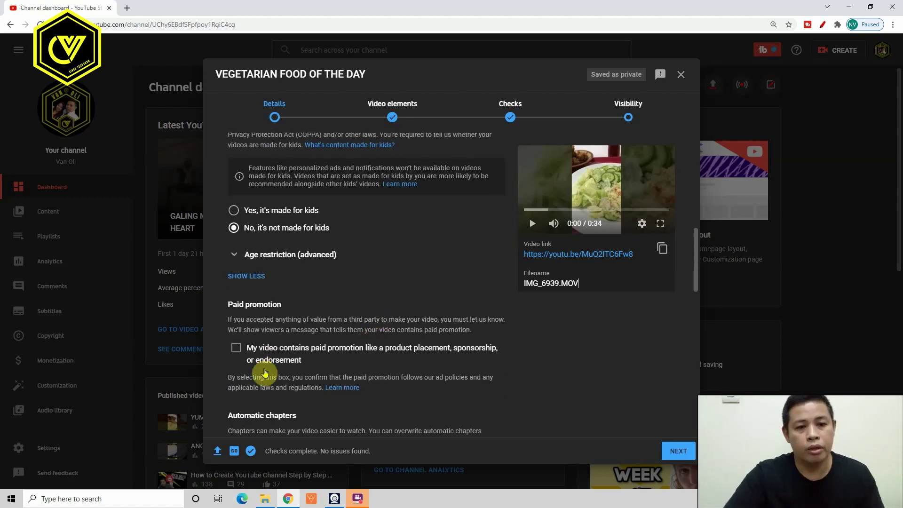
{"action": "scroll", "coordinate": [372, 324], "scroll_direction": "down", "scroll_amount": 2}
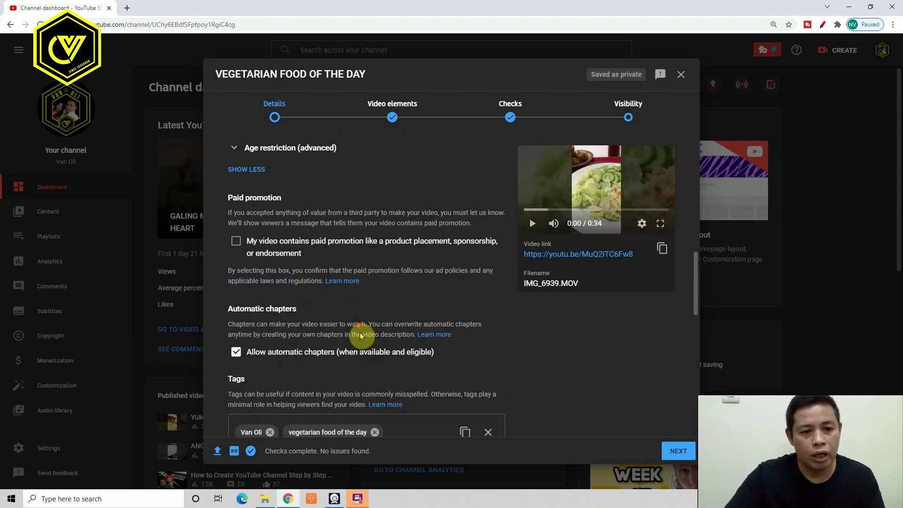
{"action": "scroll", "coordinate": [367, 336], "scroll_direction": "down", "scroll_amount": 3}
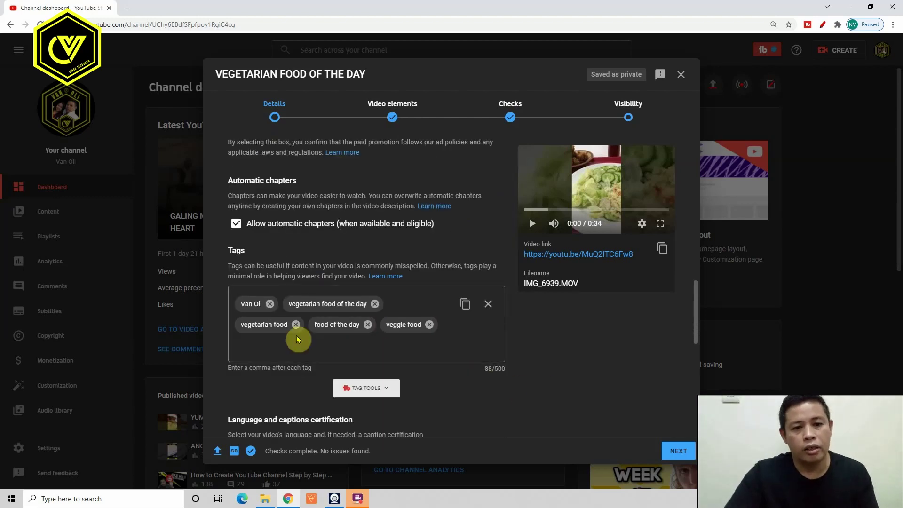
{"action": "scroll", "coordinate": [283, 347], "scroll_direction": "down", "scroll_amount": 3}
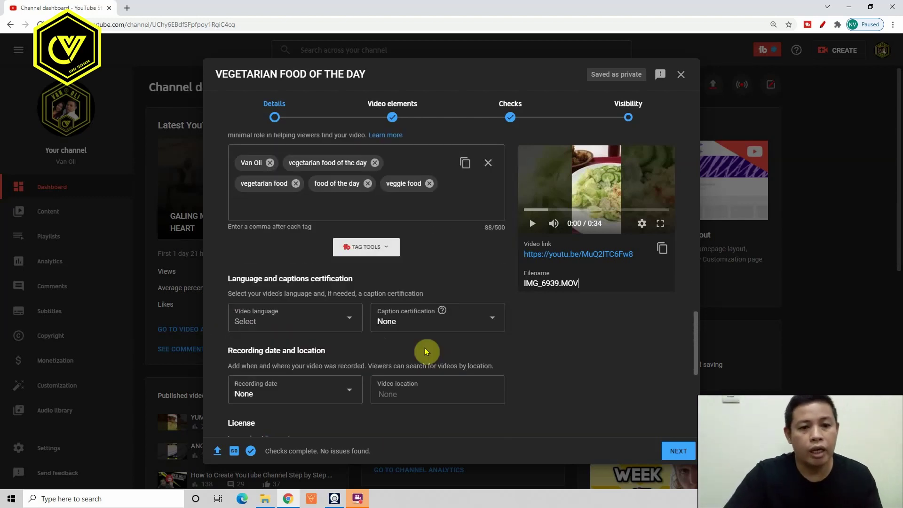
{"action": "scroll", "coordinate": [423, 362], "scroll_direction": "down", "scroll_amount": 4}
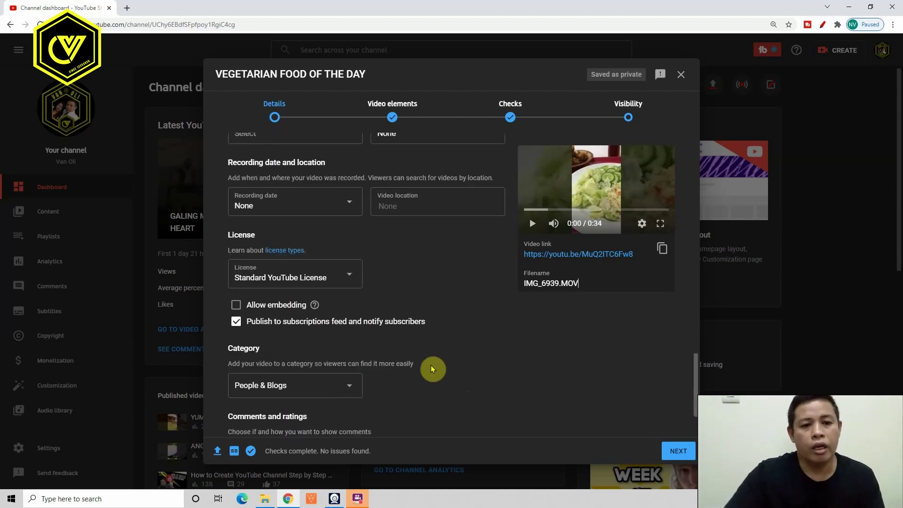
{"action": "scroll", "coordinate": [428, 371], "scroll_direction": "down", "scroll_amount": 2}
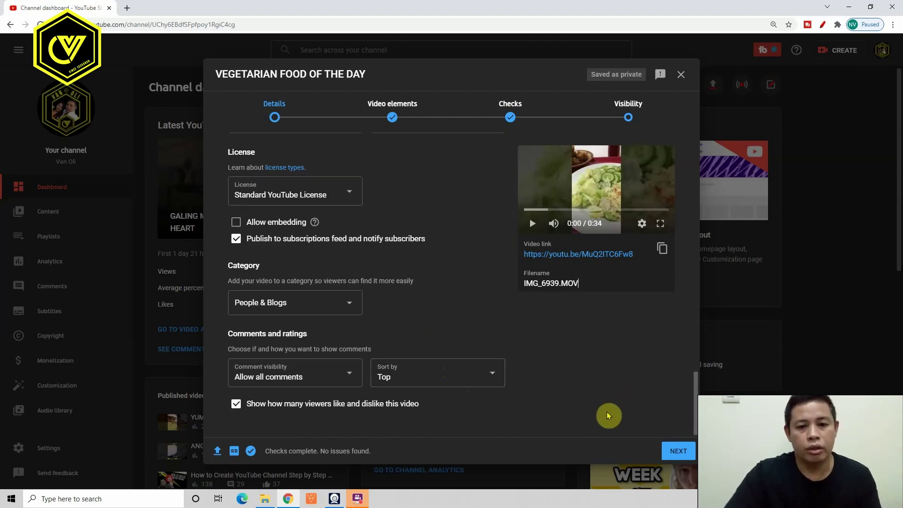
- Return to the visibility settings, keep Public selected without an instant Premiere, and publish the video
{"action": "left_click", "coordinate": [678, 453]}
{"action": "left_click", "coordinate": [678, 452]}
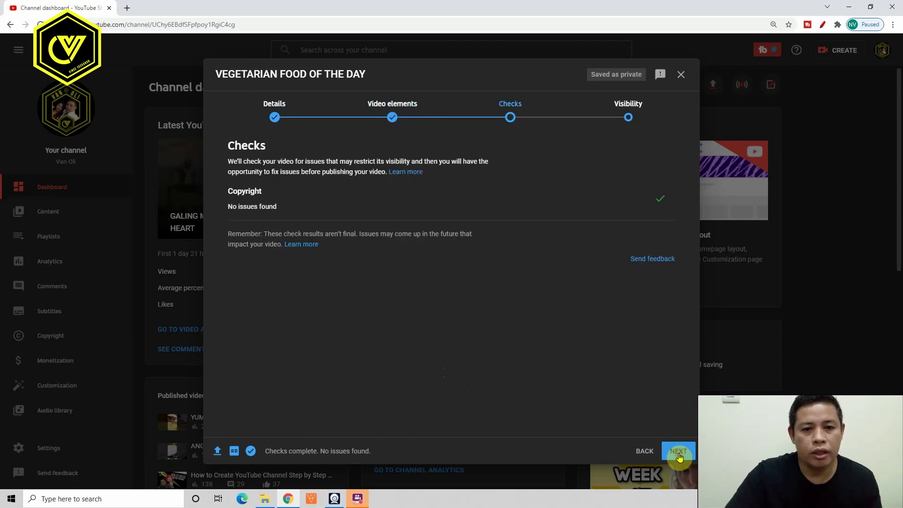
{"action": "left_click", "coordinate": [678, 452]}
{"action": "left_click", "coordinate": [261, 279]}
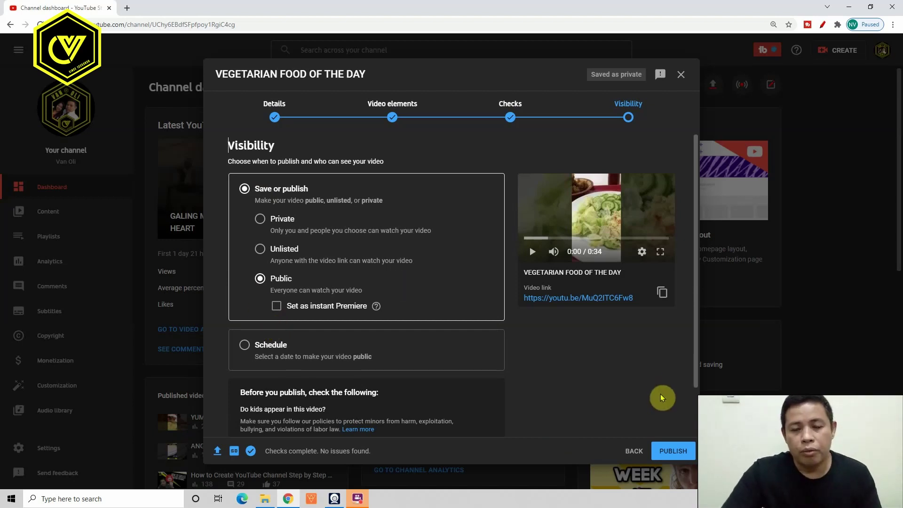
{"action": "left_click", "coordinate": [673, 452]}
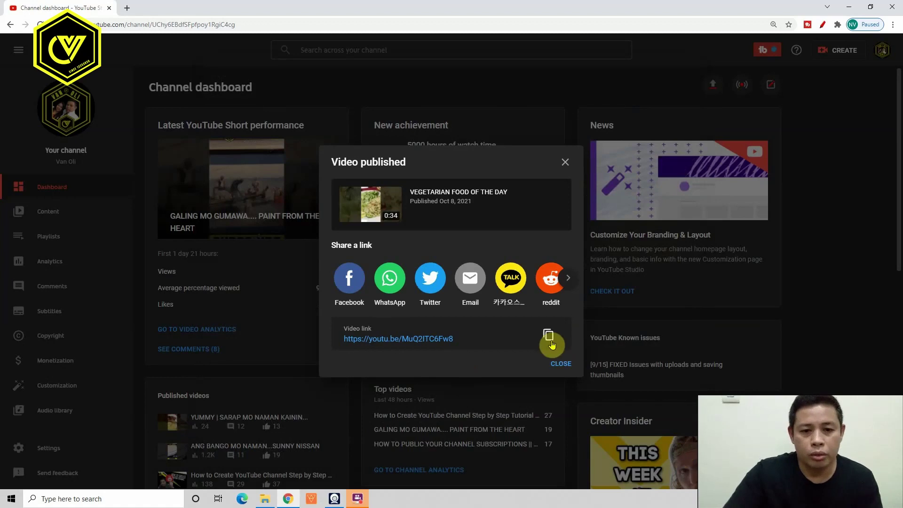
- Copy the published video's link and close the sharing dialog to return to the channel dashboard
{"action": "left_click", "coordinate": [547, 338]}
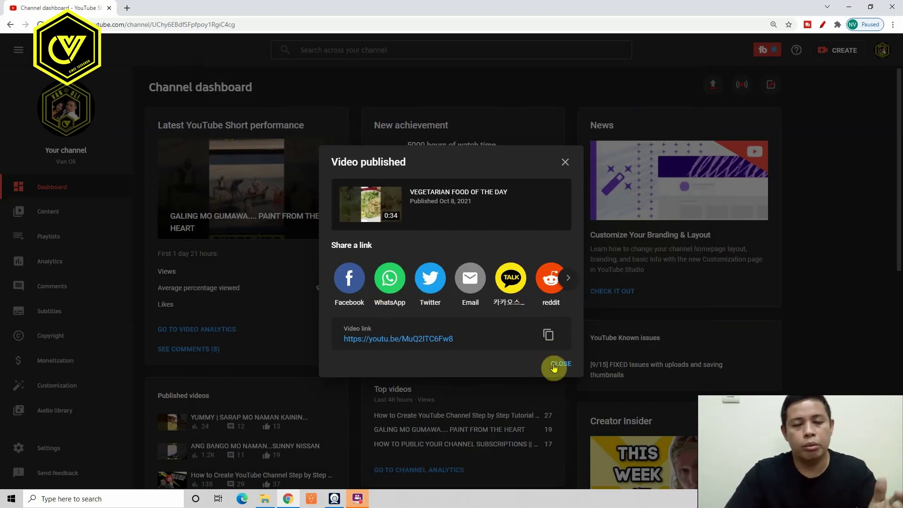
{"action": "left_click", "coordinate": [567, 281]}
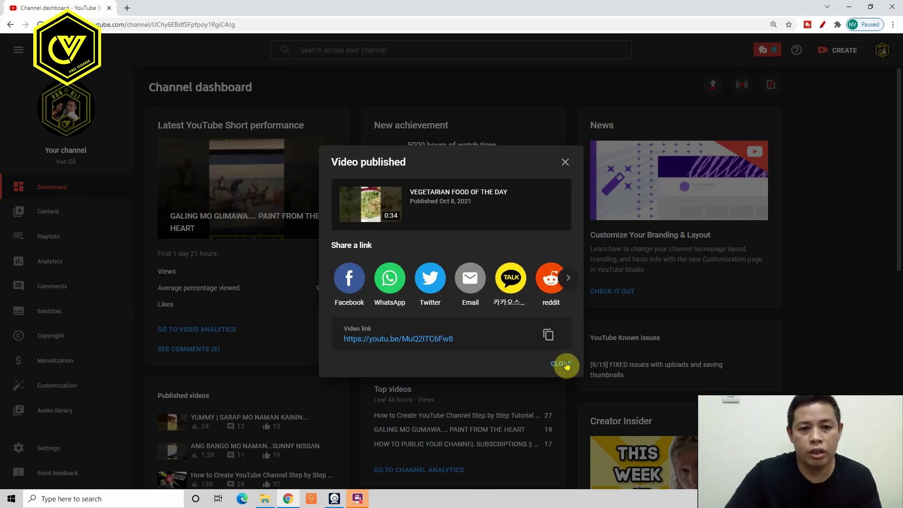
{"action": "left_click", "coordinate": [561, 364]}
{"action": "scroll", "coordinate": [337, 375], "scroll_direction": "down", "scroll_amount": 2}
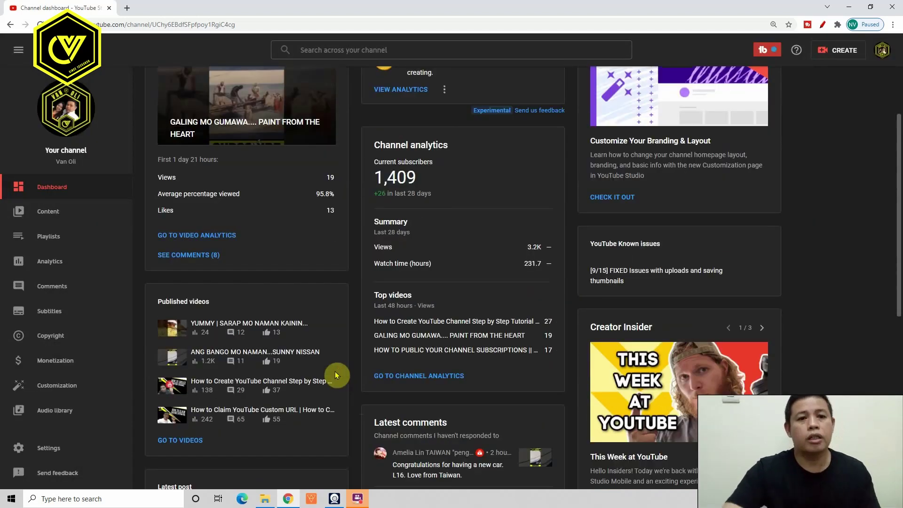